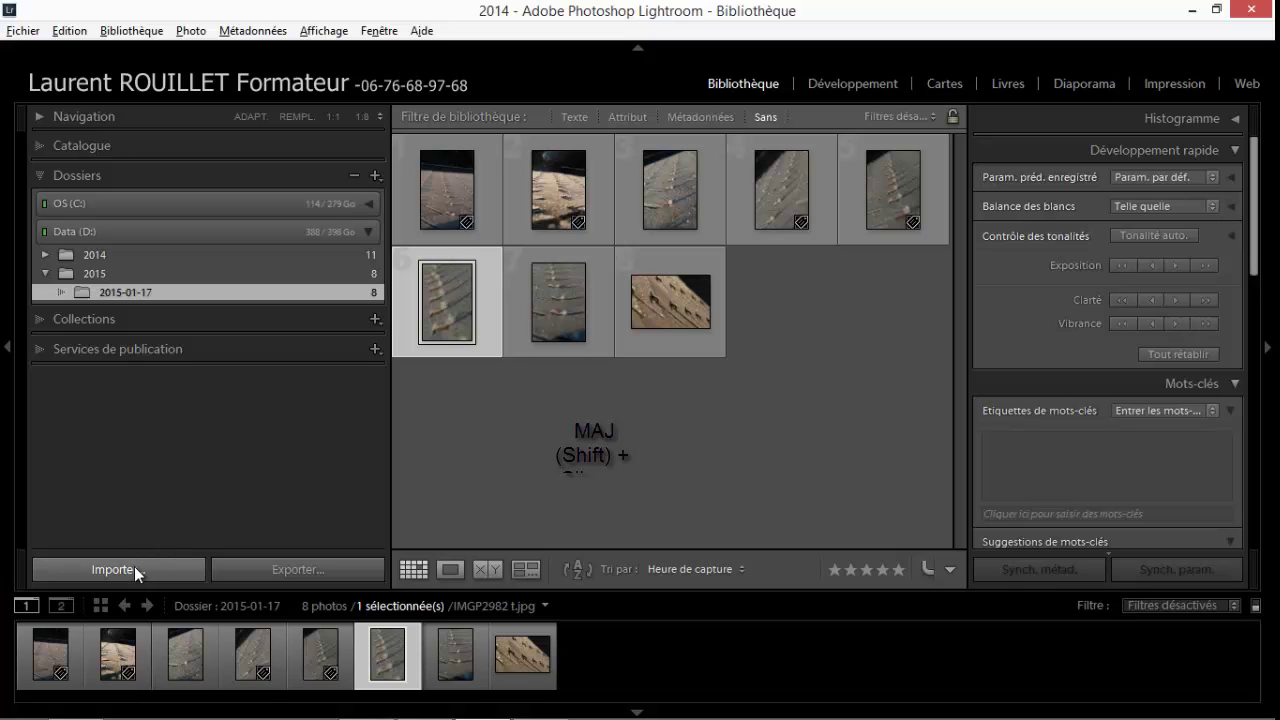
Start a photo import from the Images subfolder that holds 148_1701 to 153_0102, with subfolders excluded.
shift+click(136, 566)
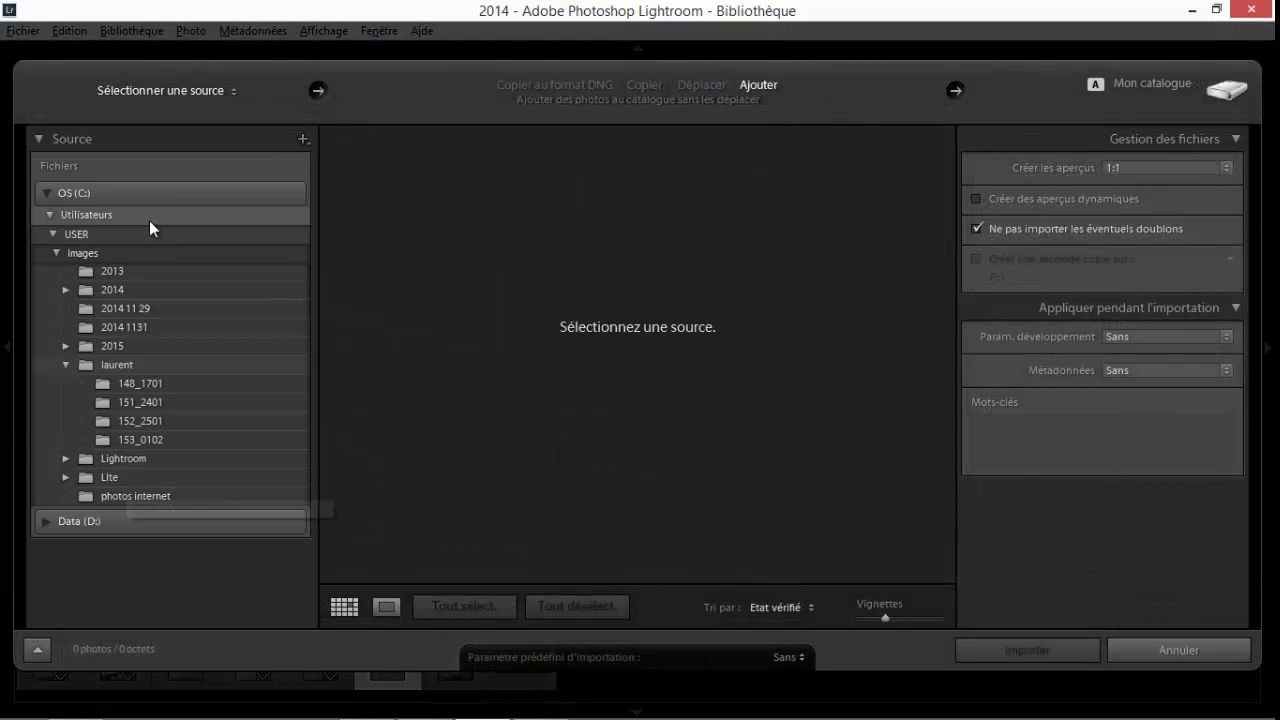
click(234, 94)
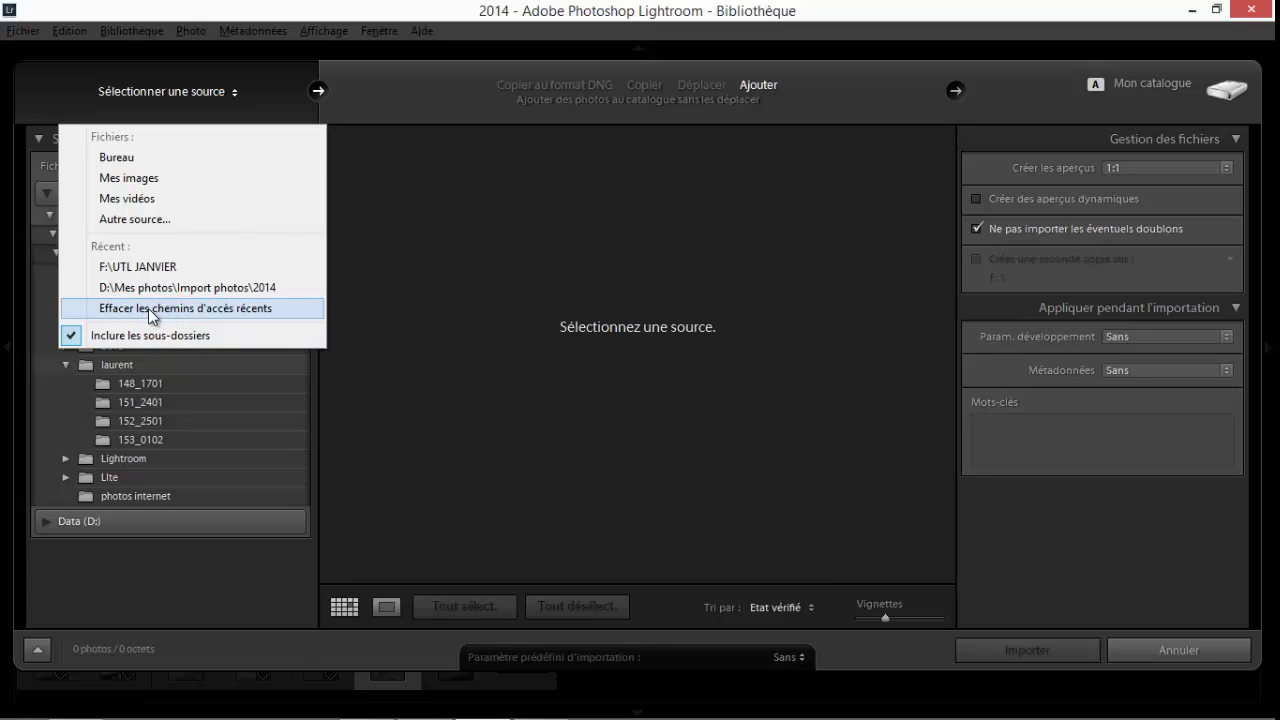
click(127, 179)
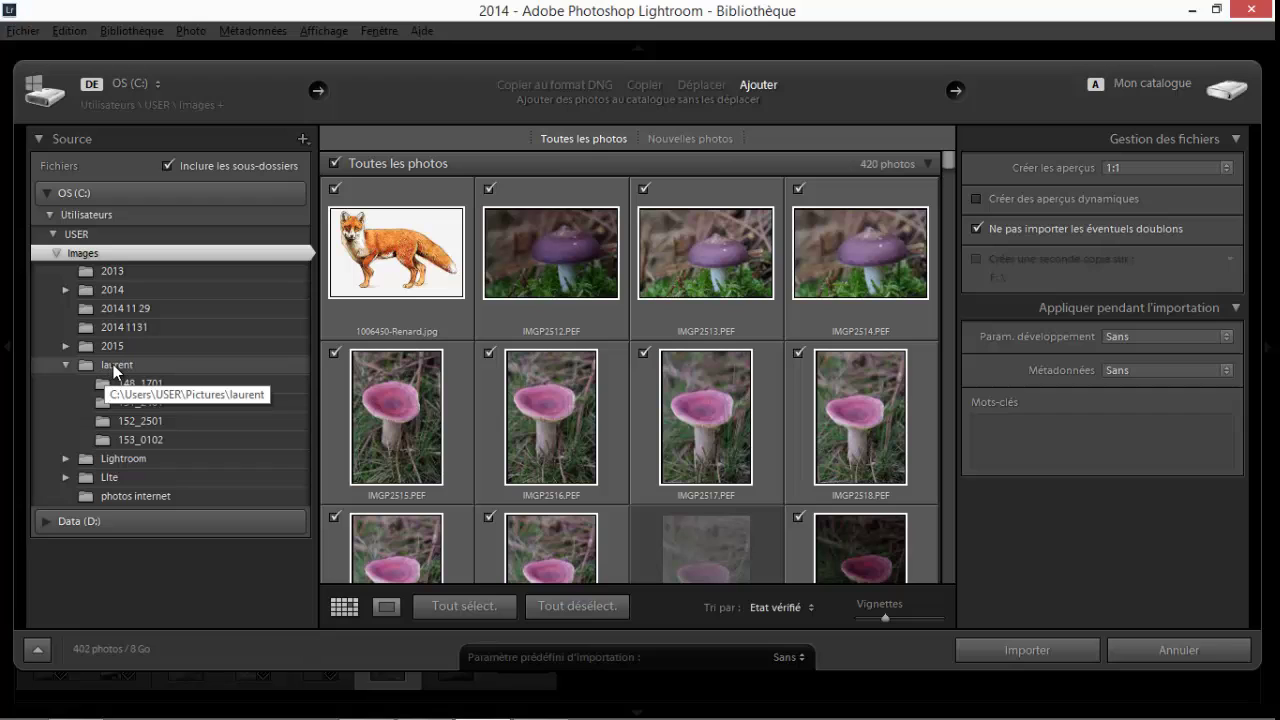
click(113, 365)
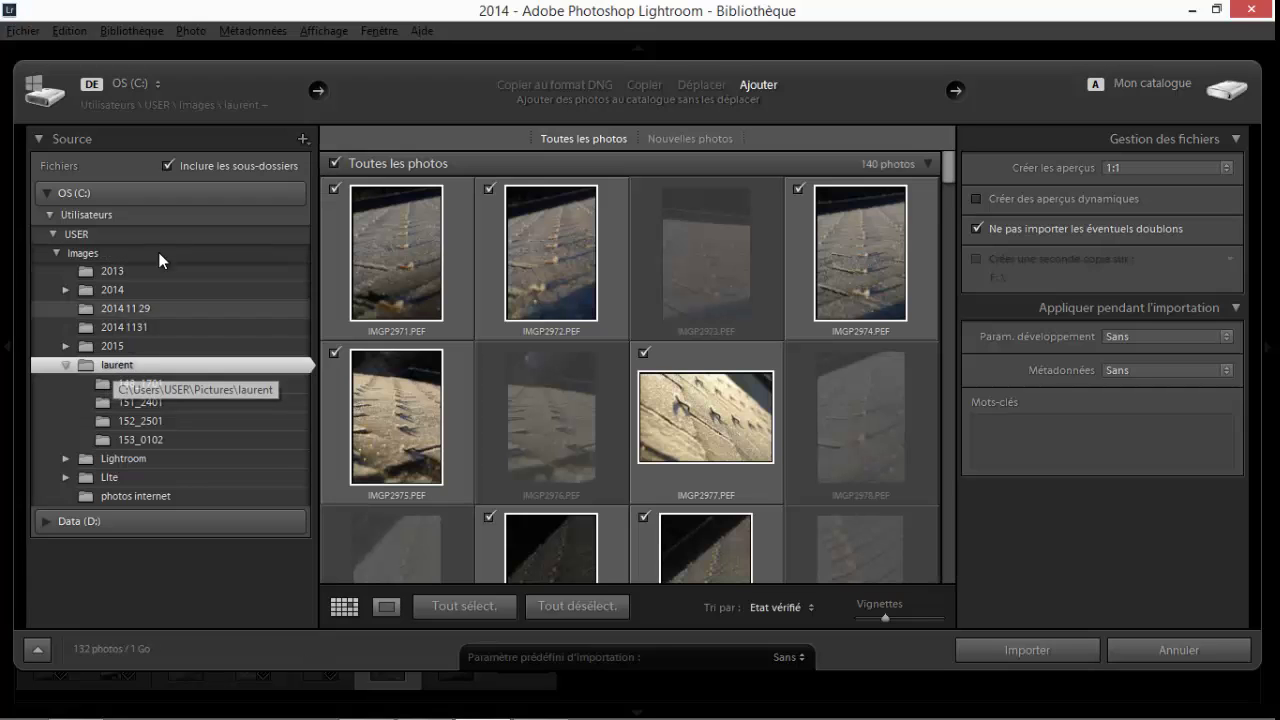
click(167, 165)
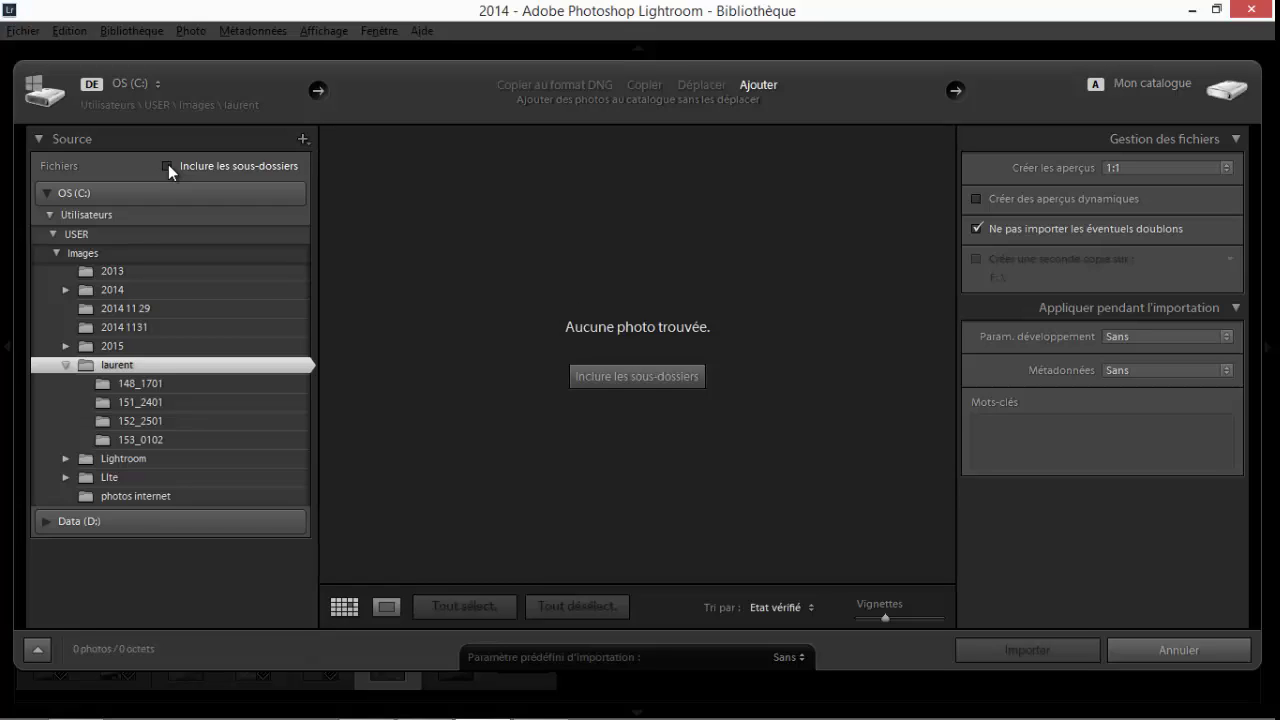
Preview the photos in source folders 148_1701, 151_2401, 152_2501 and 153_0102 one after another.
click(145, 383)
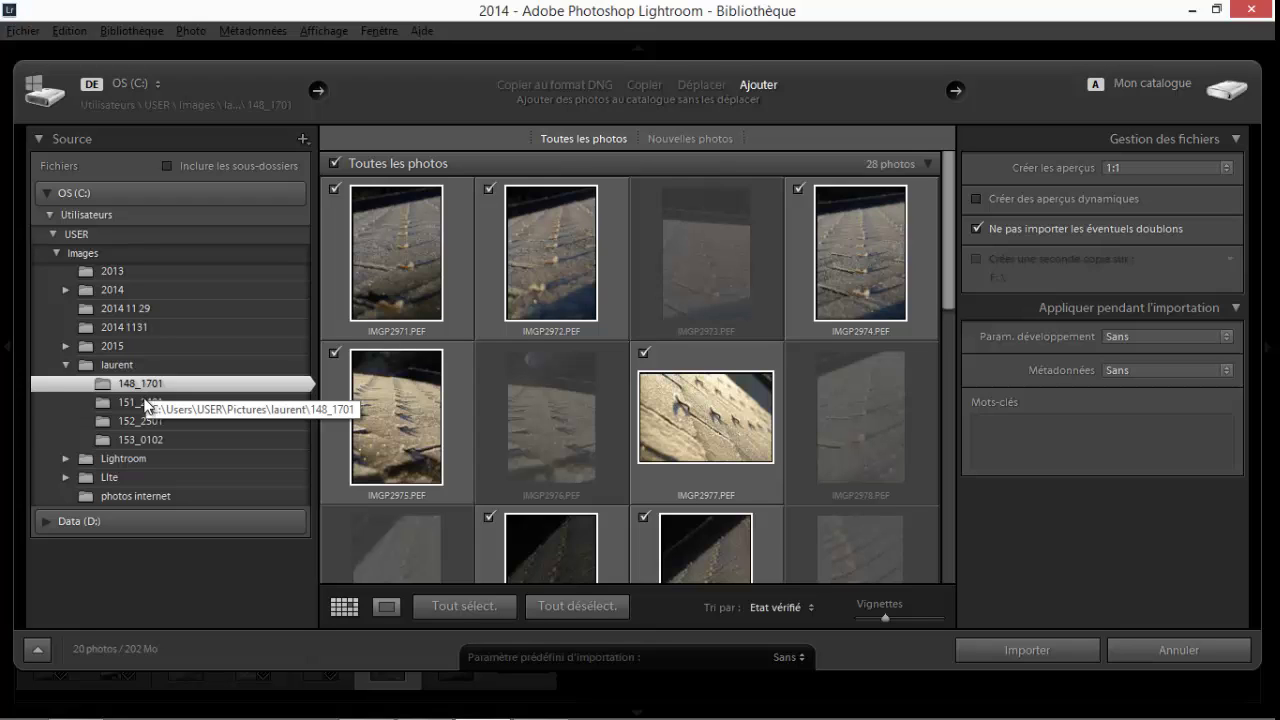
click(140, 406)
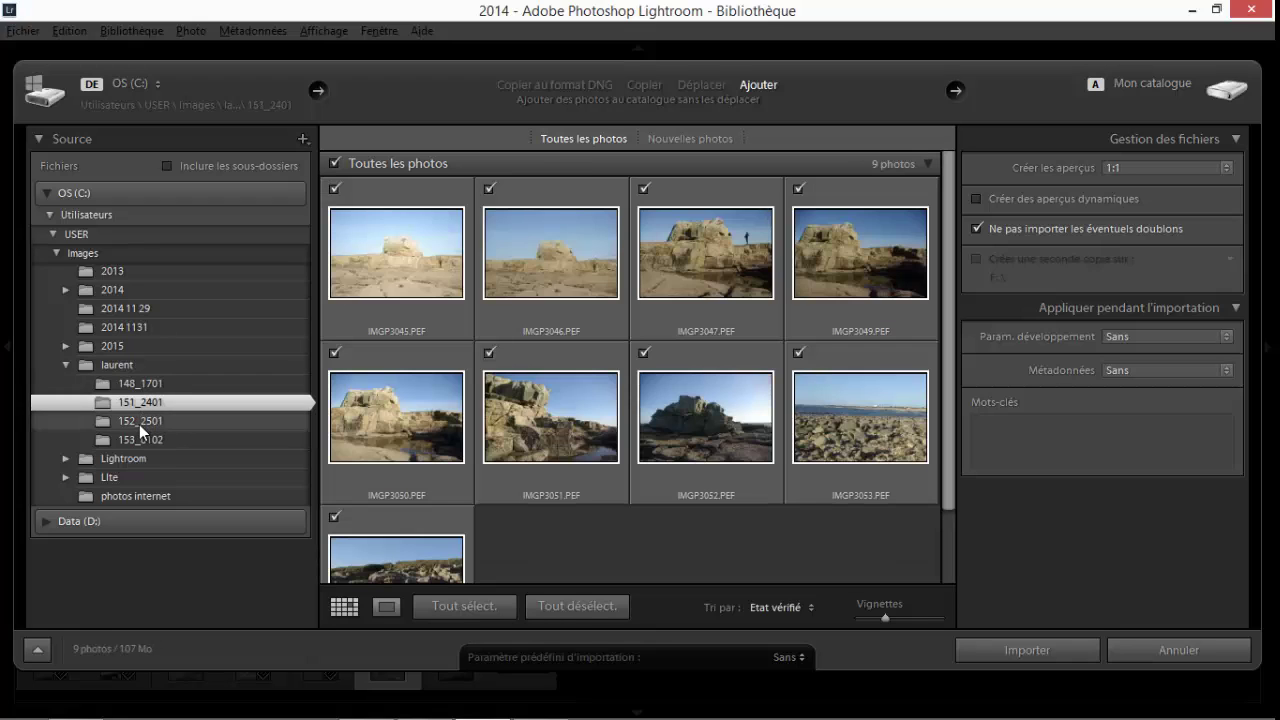
click(141, 420)
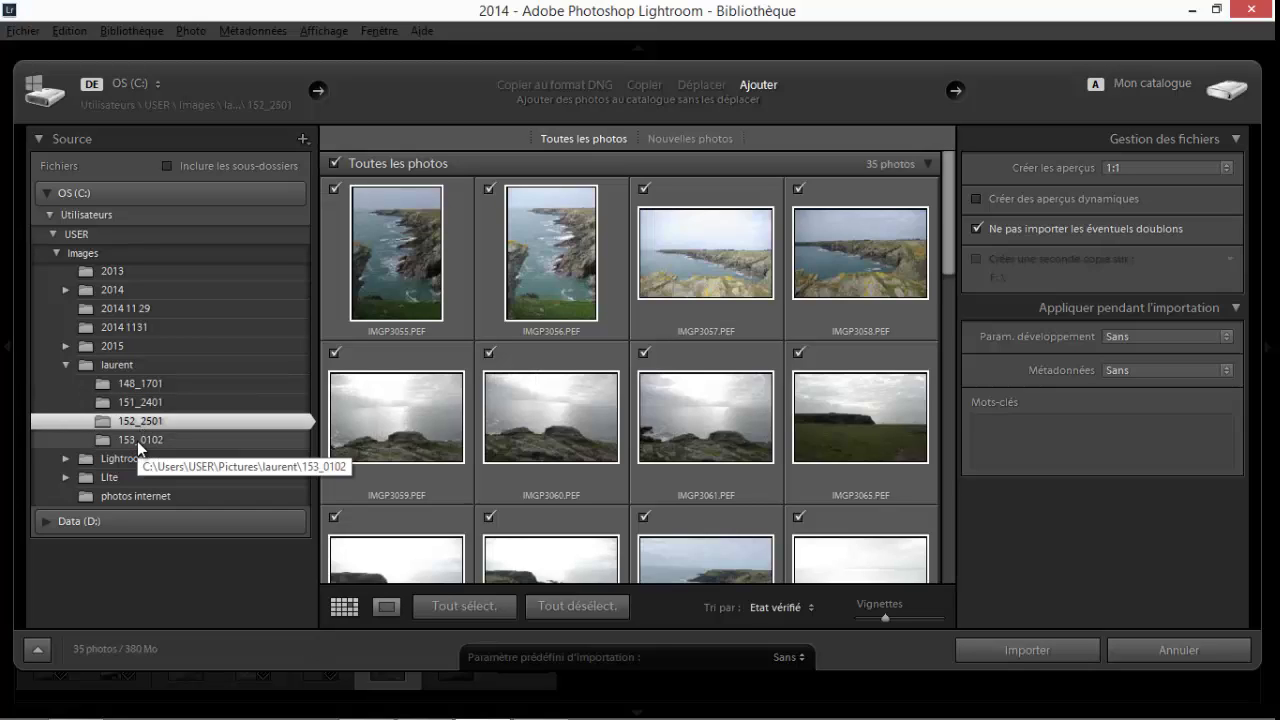
click(137, 440)
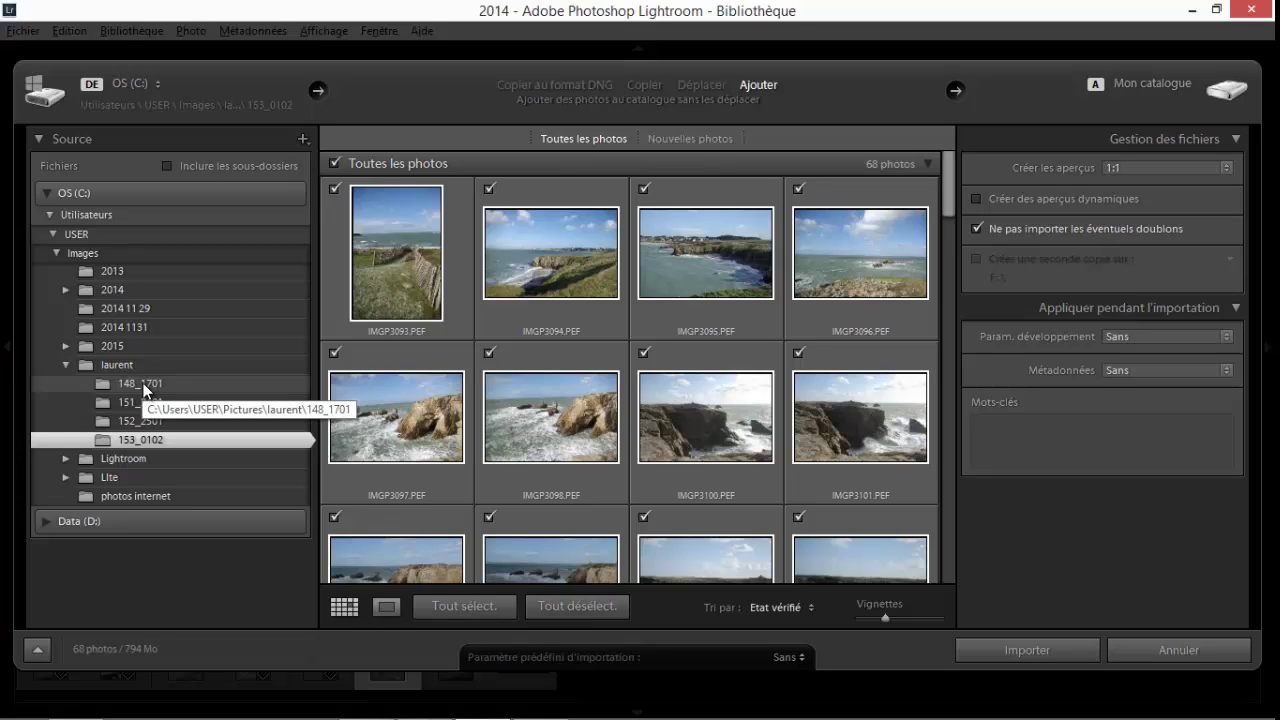
Select the consecutive source folders 148_1701 through 152_2501 together.
click(145, 386)
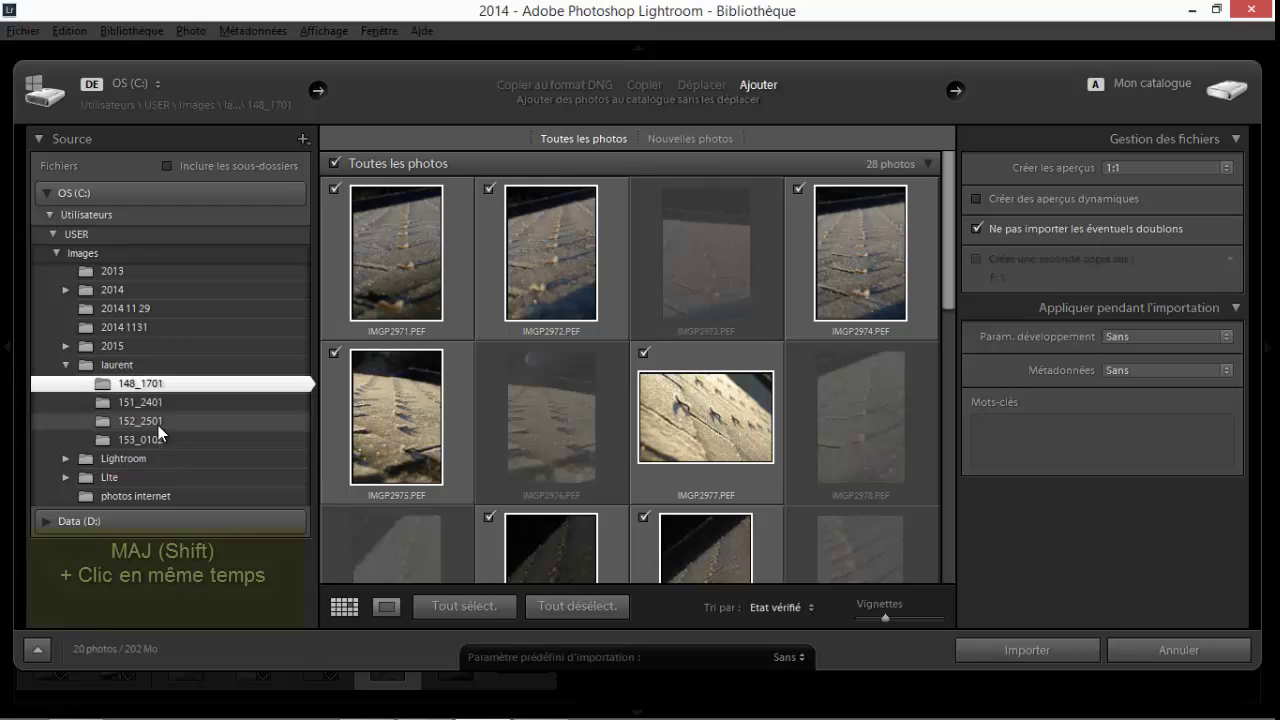
shift+click(158, 425)
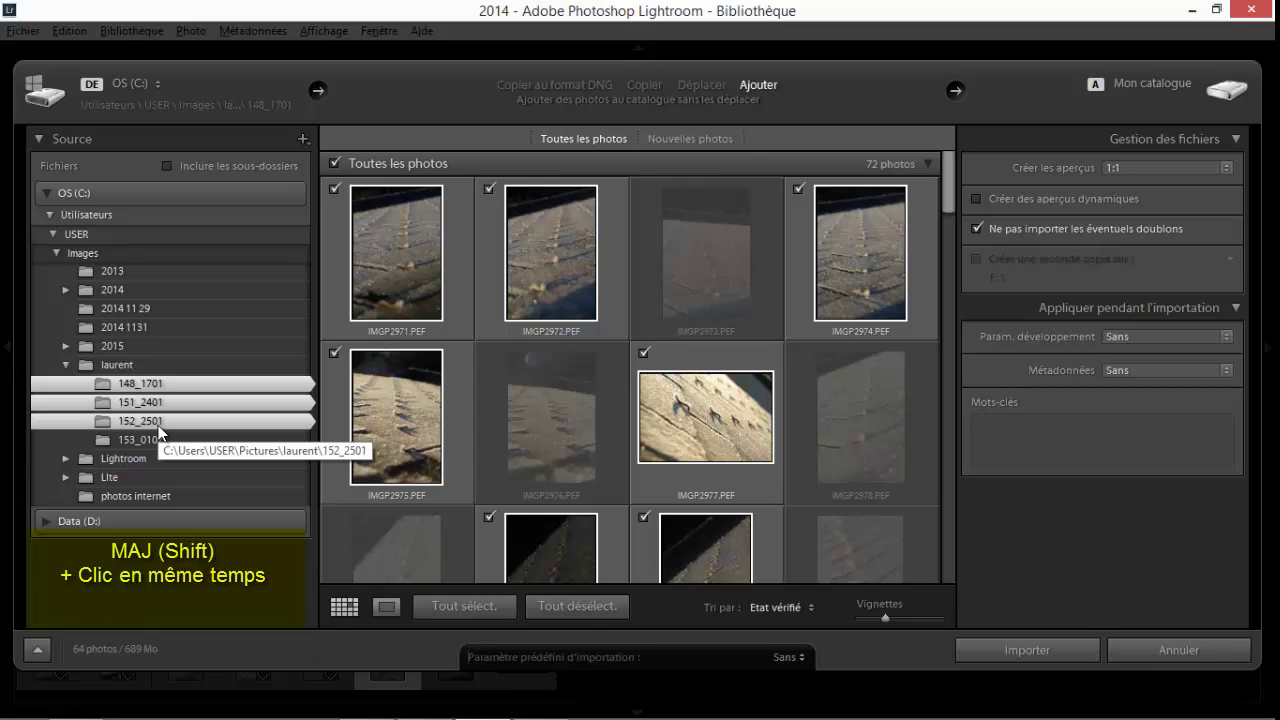
Select only the non-adjacent source folders 148_1701 and 153_0102, and check the import's photo count and total size.
click(161, 387)
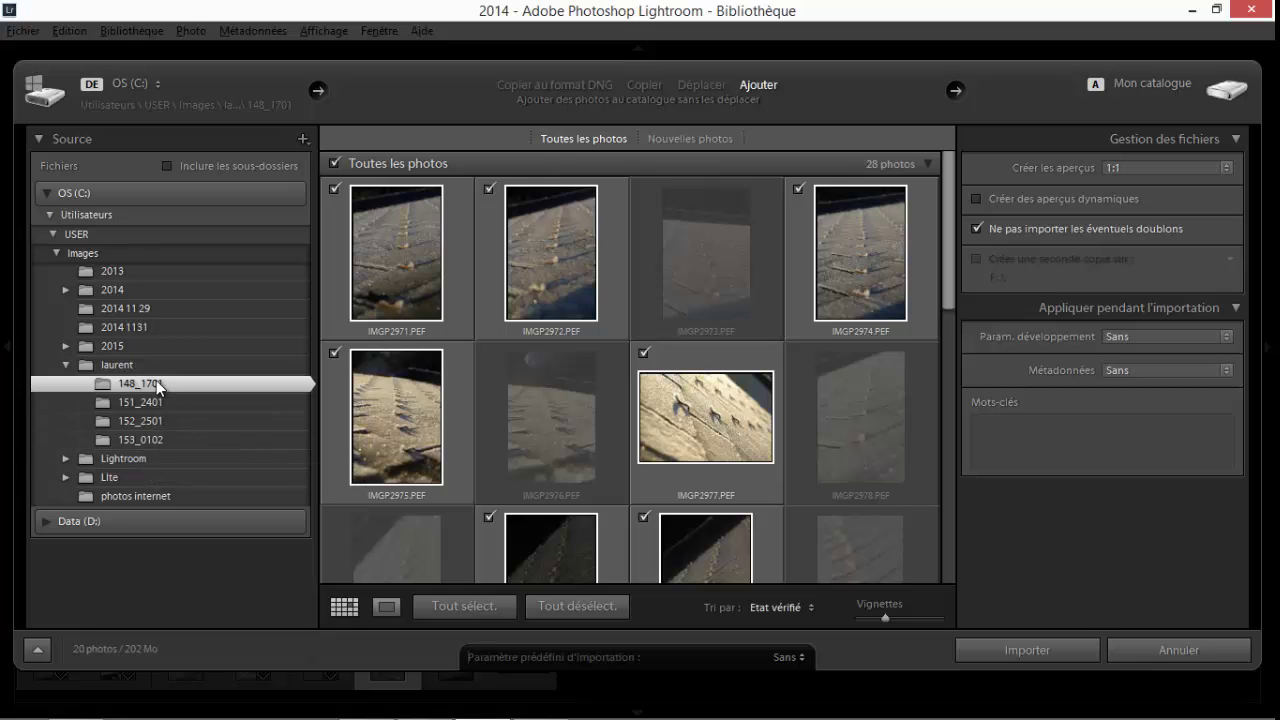
click(156, 380)
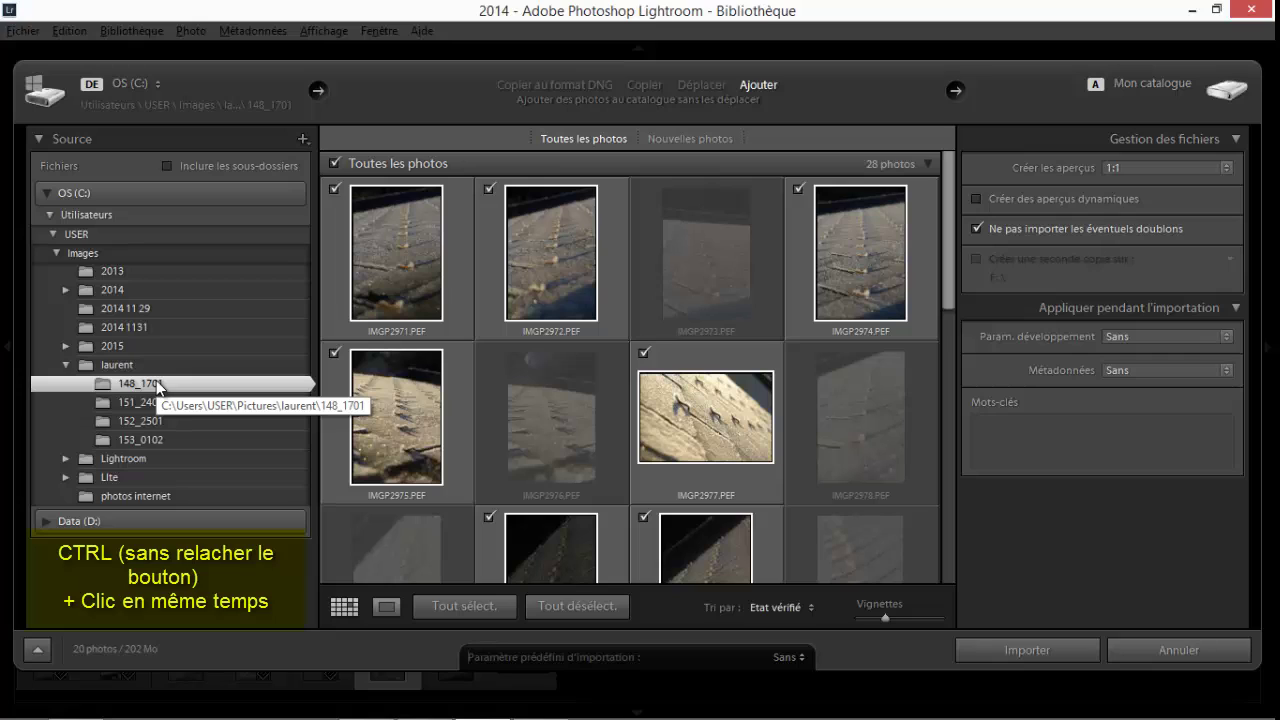
ctrl+click(134, 439)
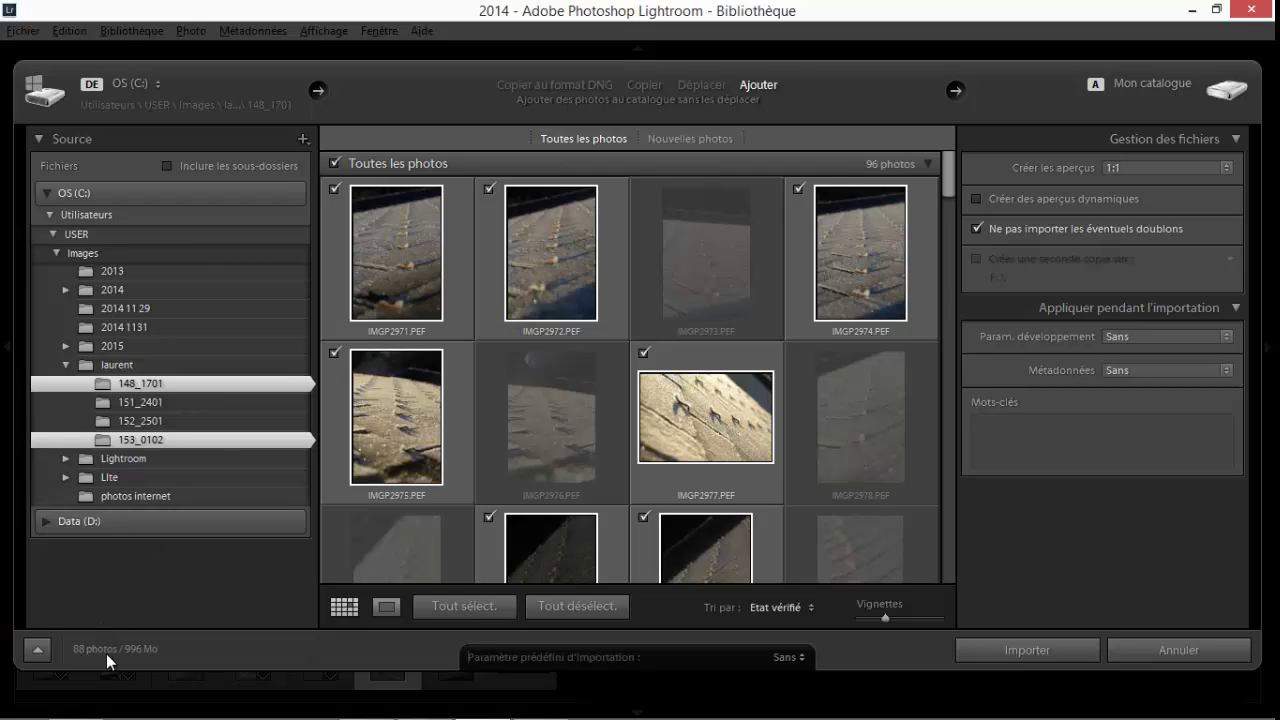
mouse_move(115, 653)
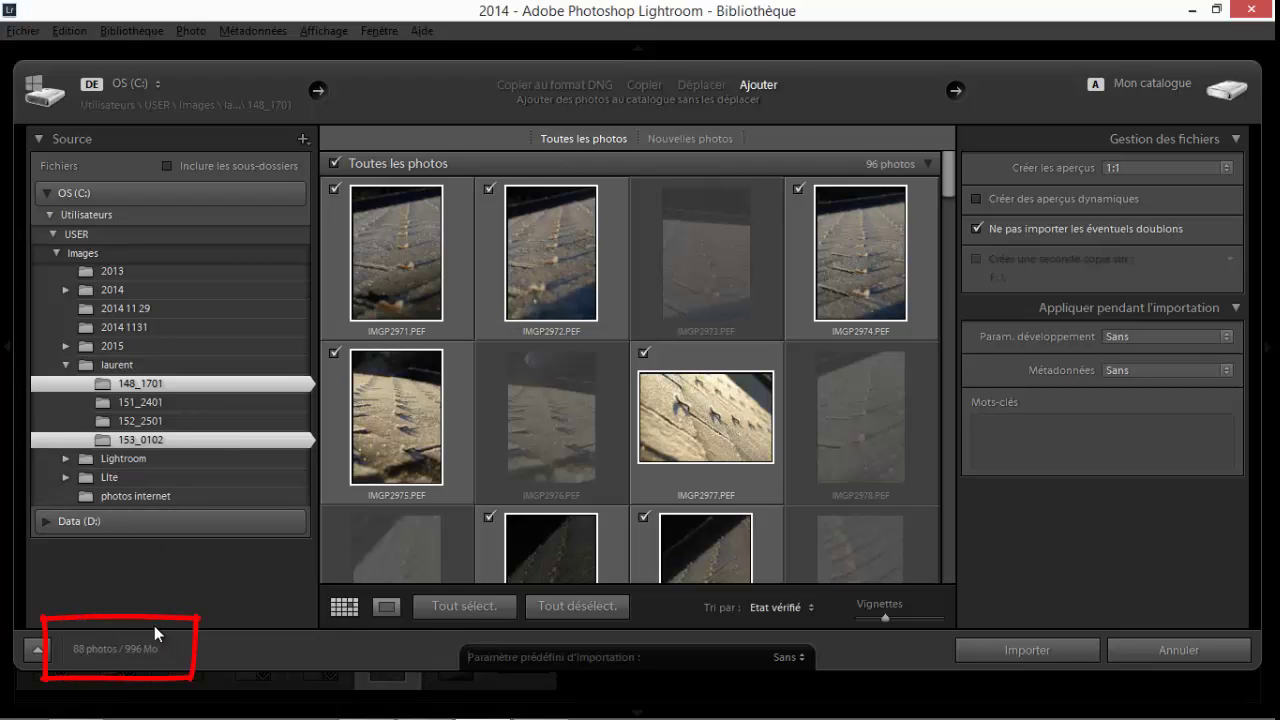
mouse_move(171, 648)
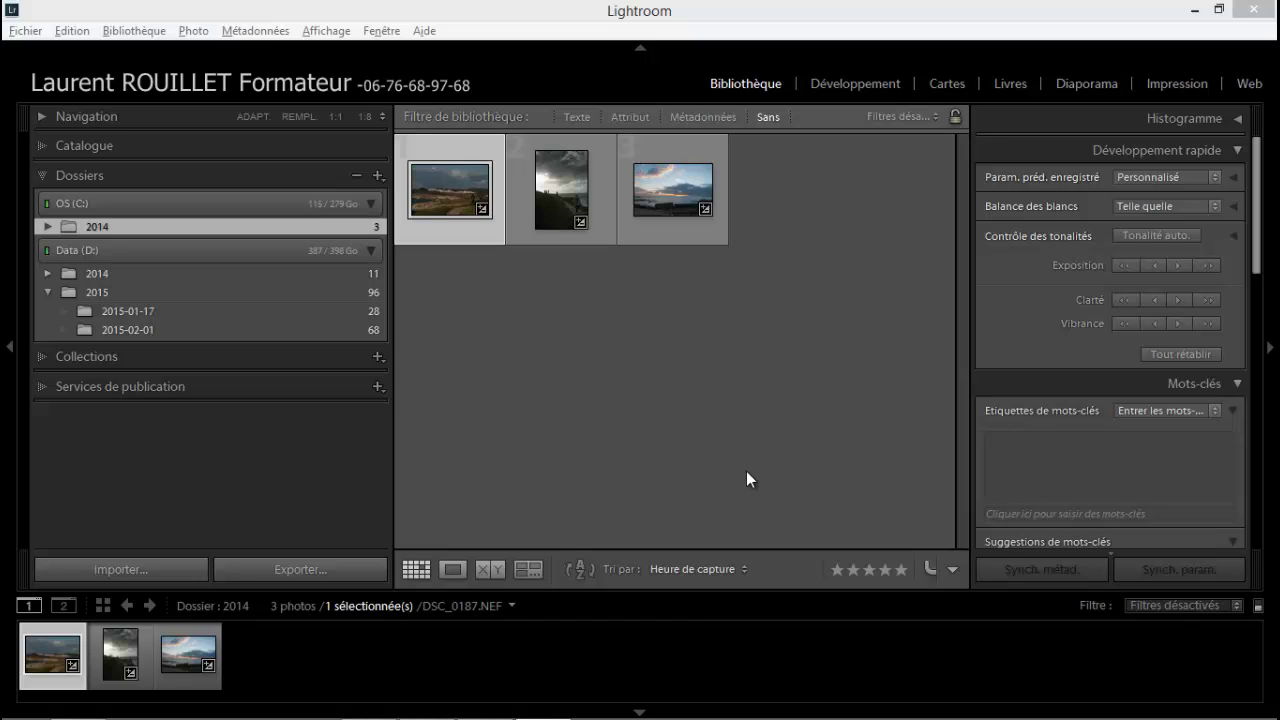
Import all photos from source folder 151_2401 with the Ajouter method, leaving the files in their current location.
click(121, 569)
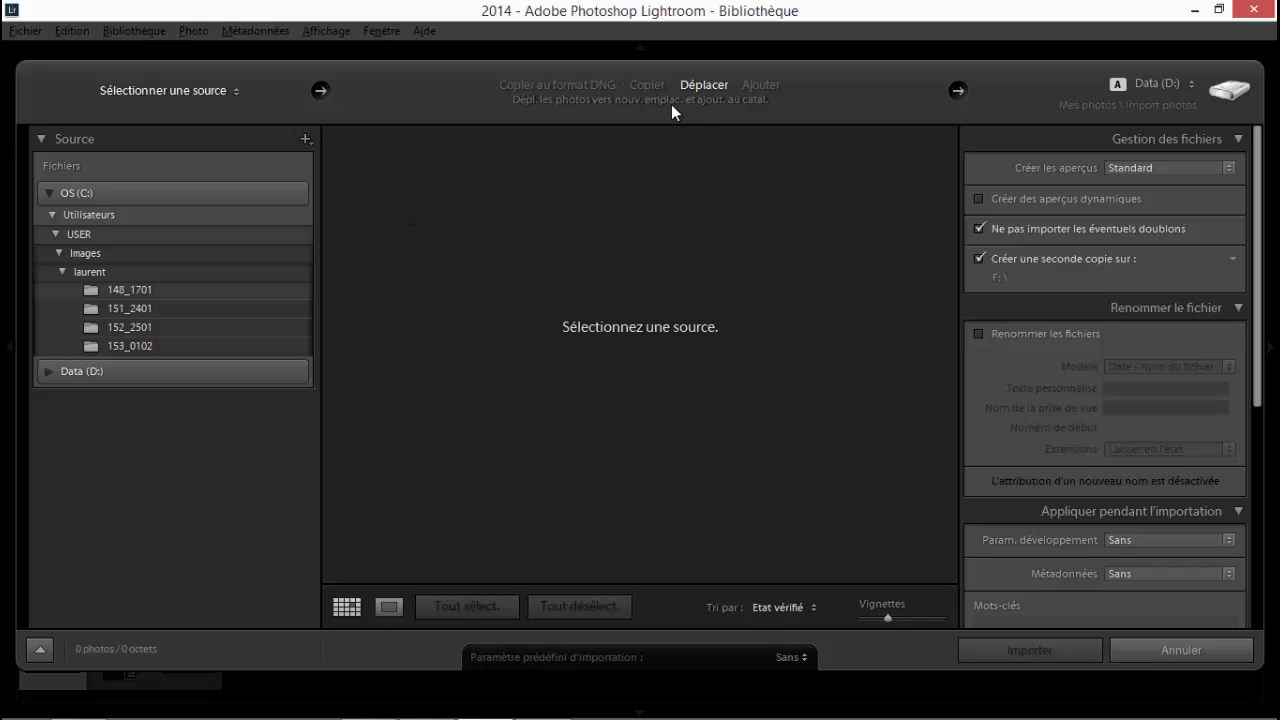
click(768, 85)
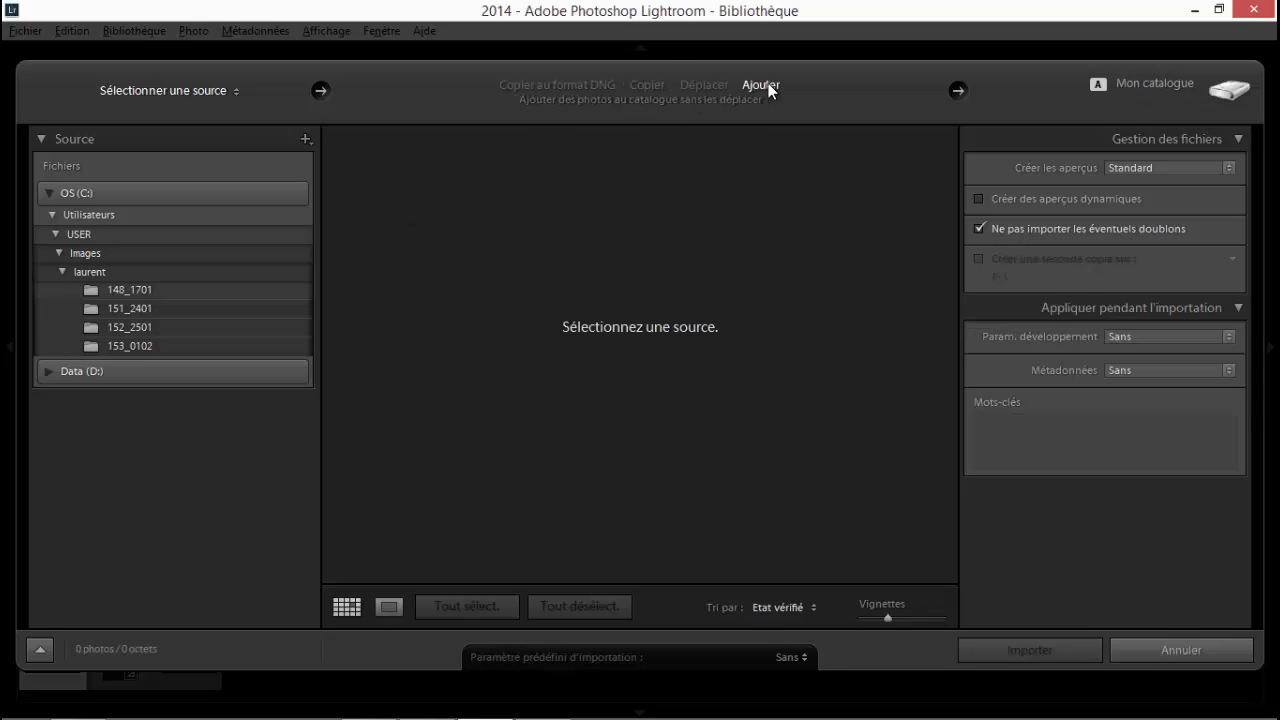
click(124, 309)
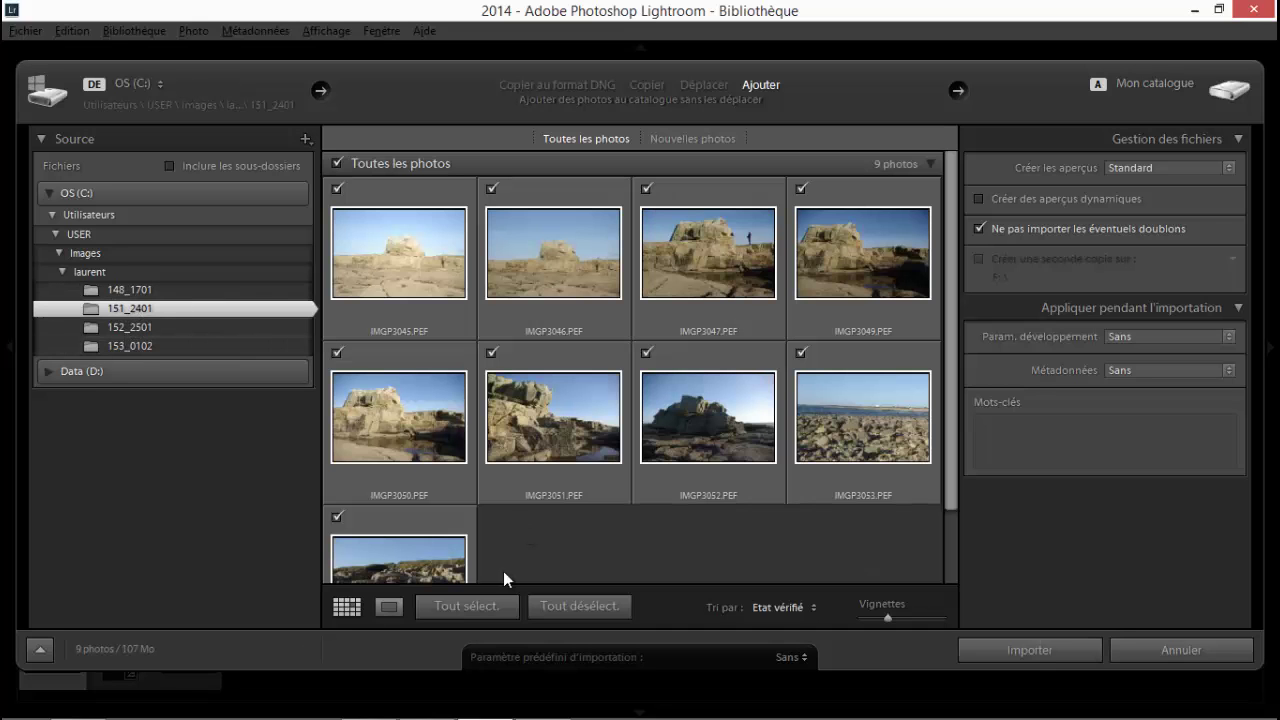
click(494, 608)
click(1030, 650)
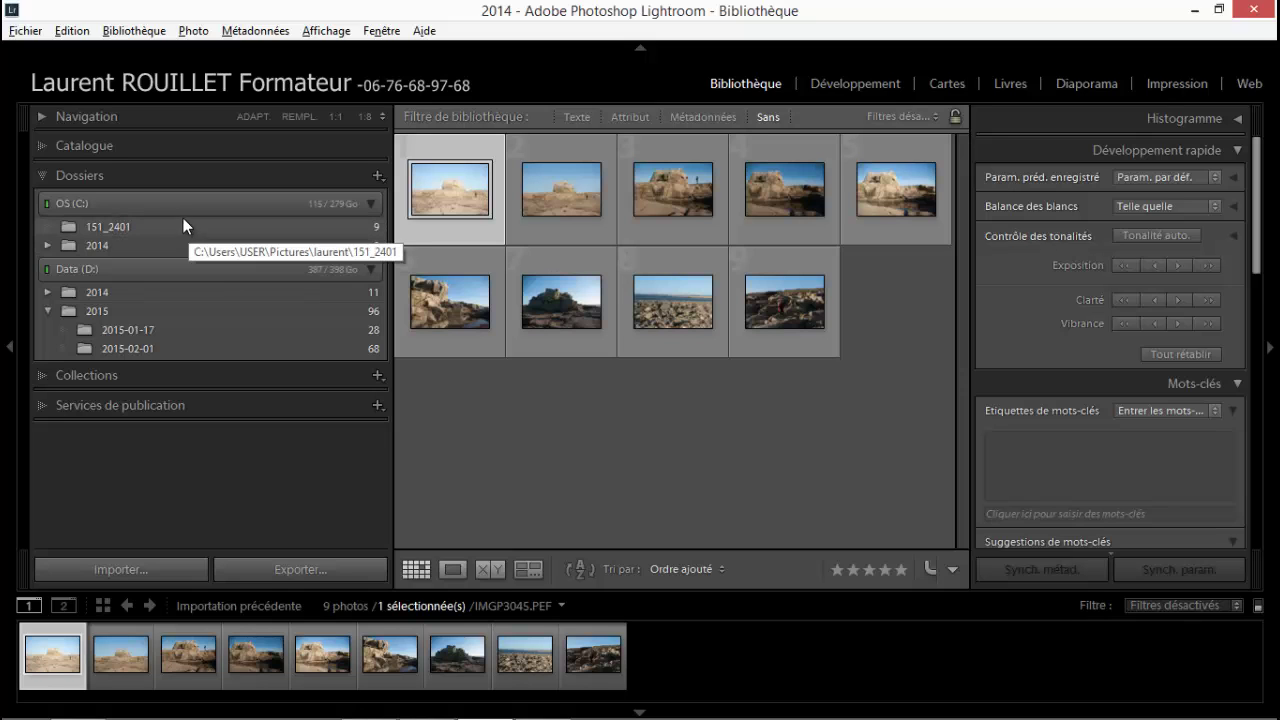
Move the 151_2401 folder from OS (C:) into the 2015 folder on Data (D:), accepting the file move on disk.
click(132, 227)
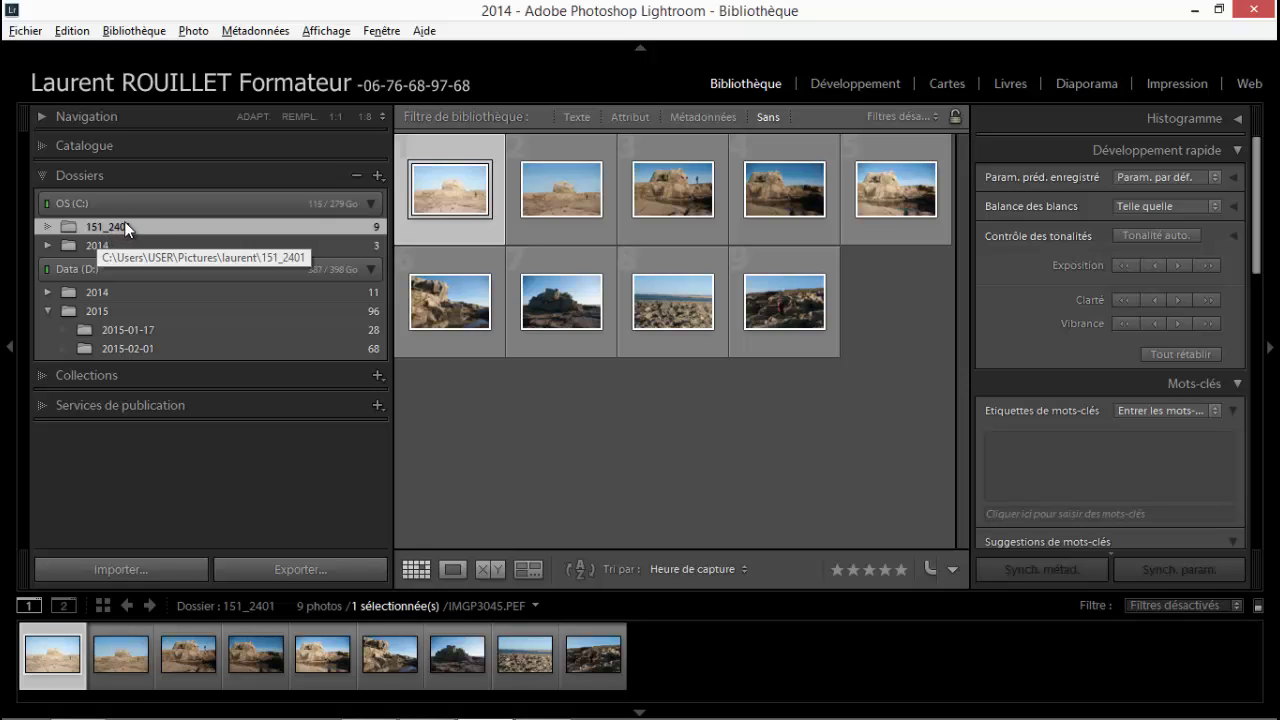
drag(124, 222, 116, 310)
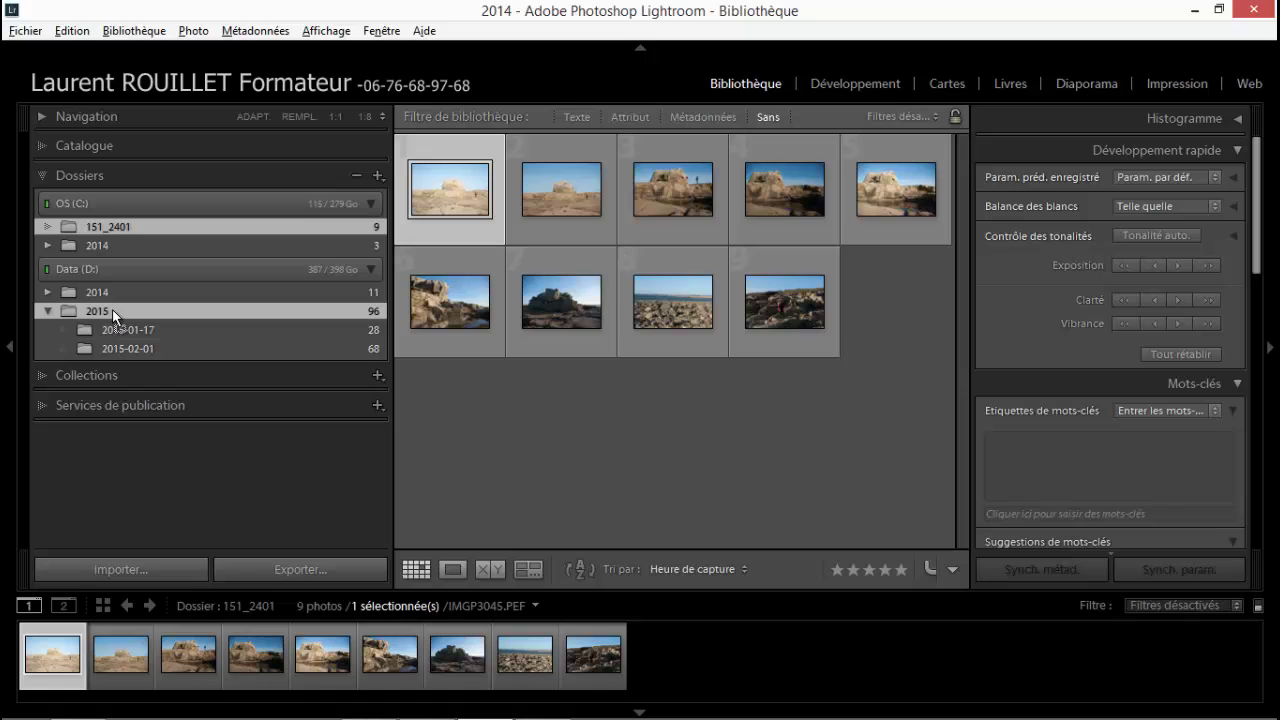
drag(112, 309, 112, 309)
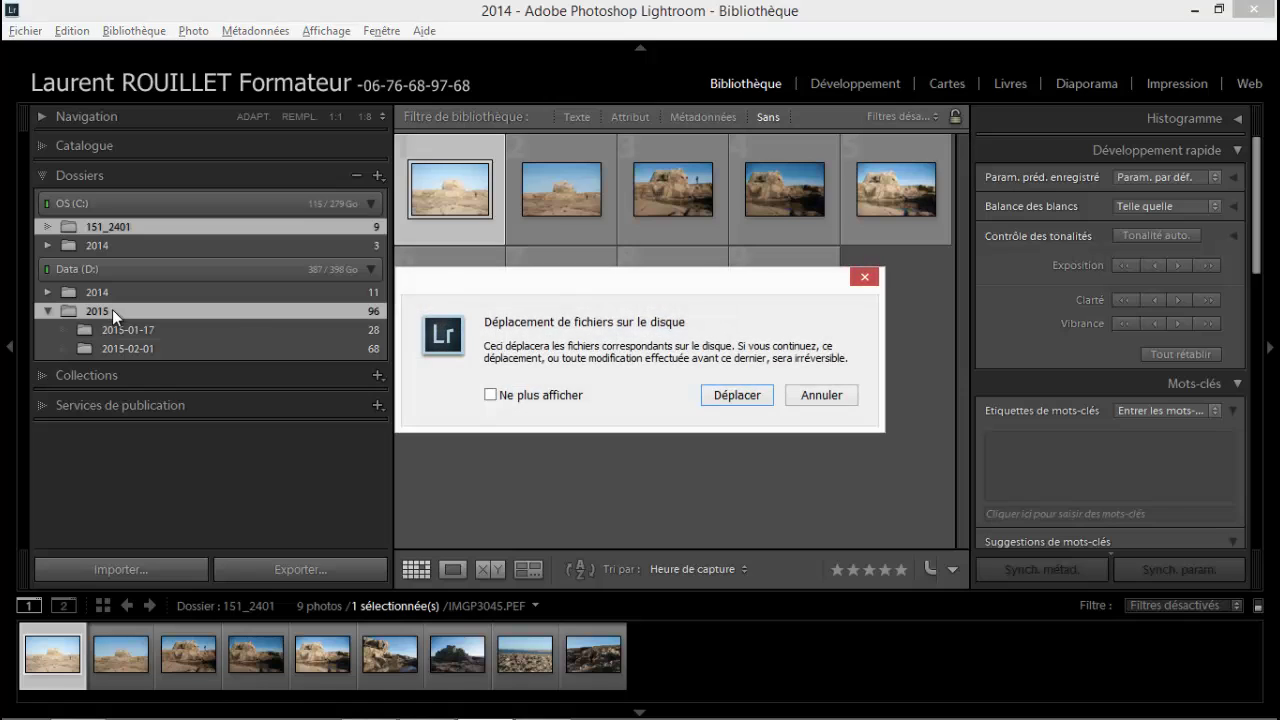
click(735, 395)
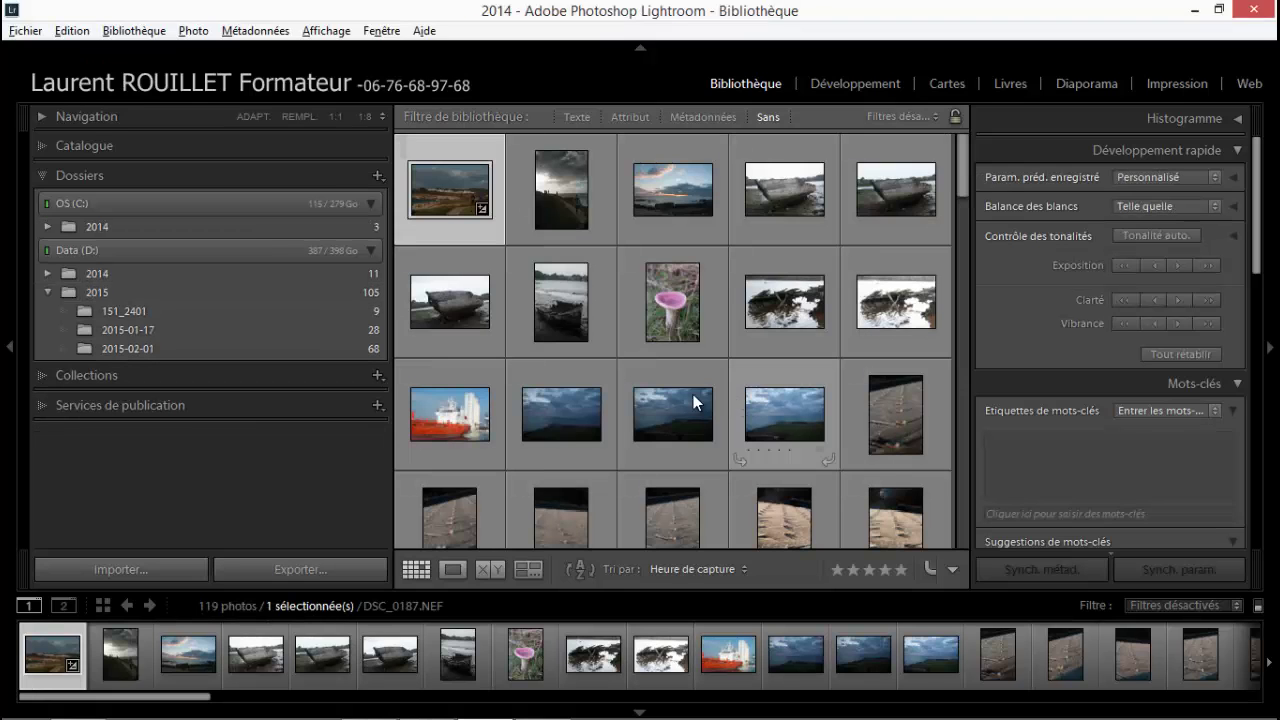
Rename the 151_2401 folder inside 2015 as 2015-01-24.
click(124, 312)
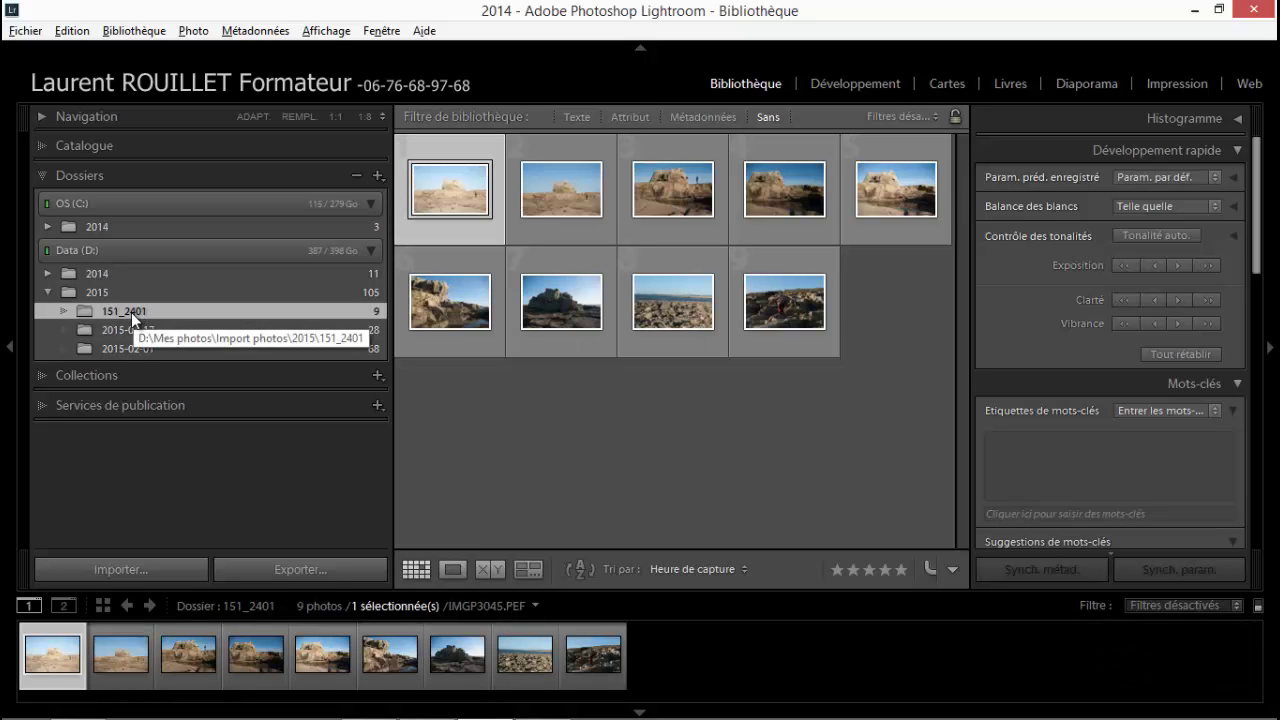
right_click(131, 312)
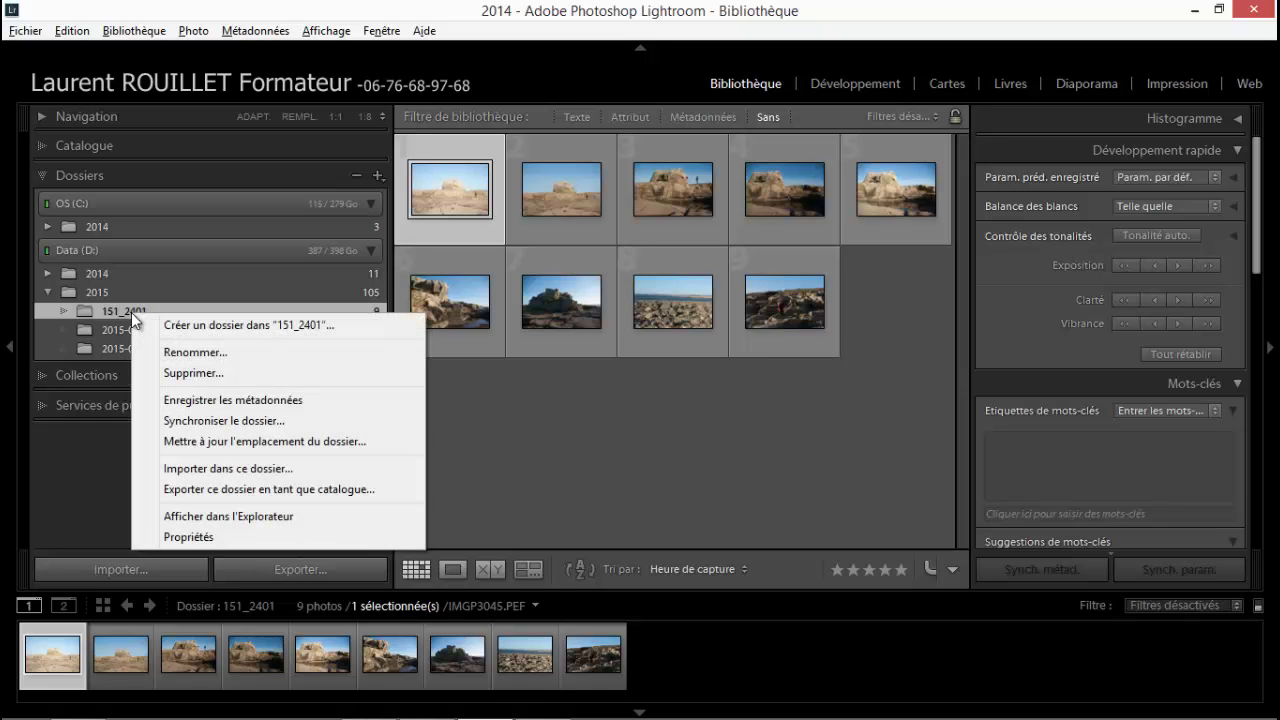
click(193, 356)
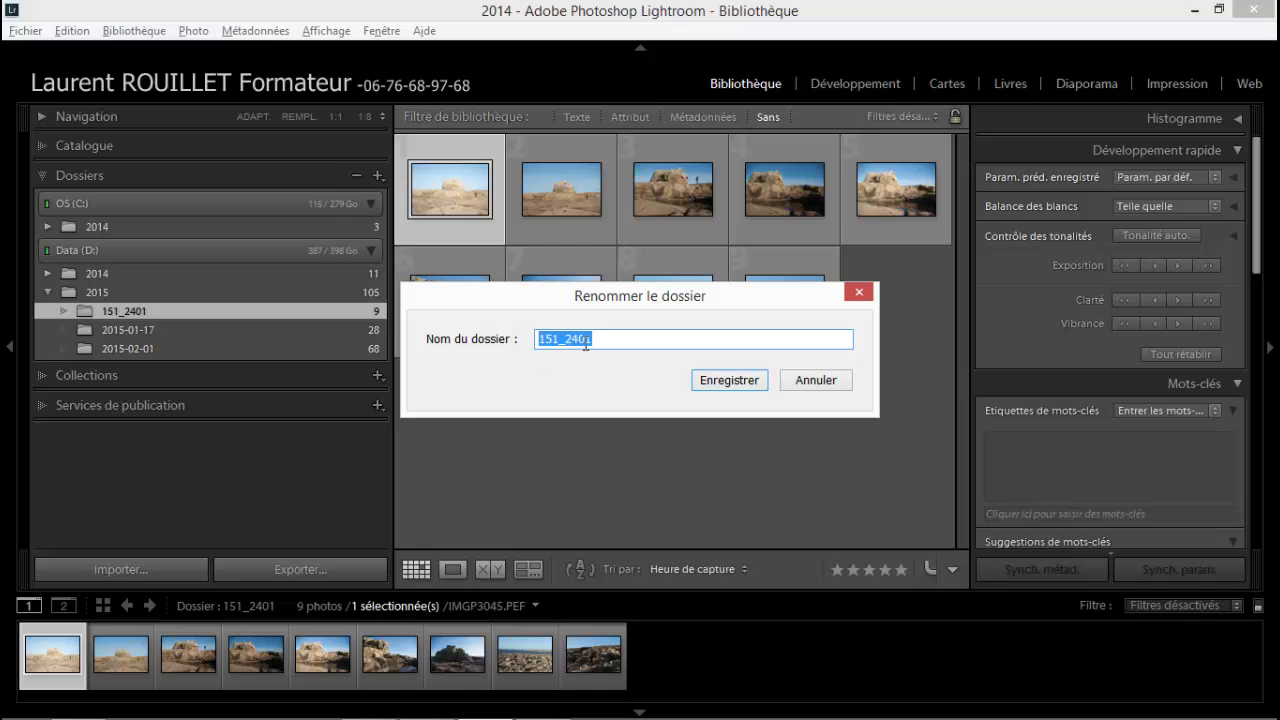
drag(597, 338, 463, 350)
text(2015-01-24)
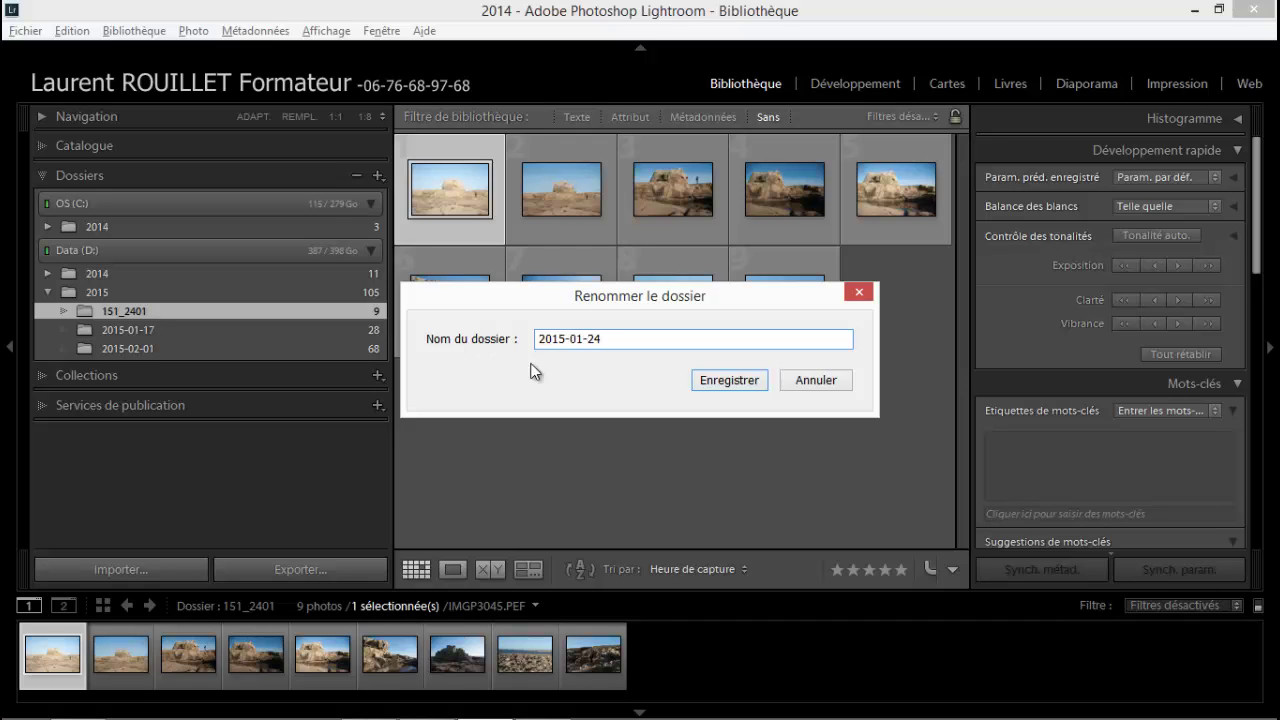
click(744, 379)
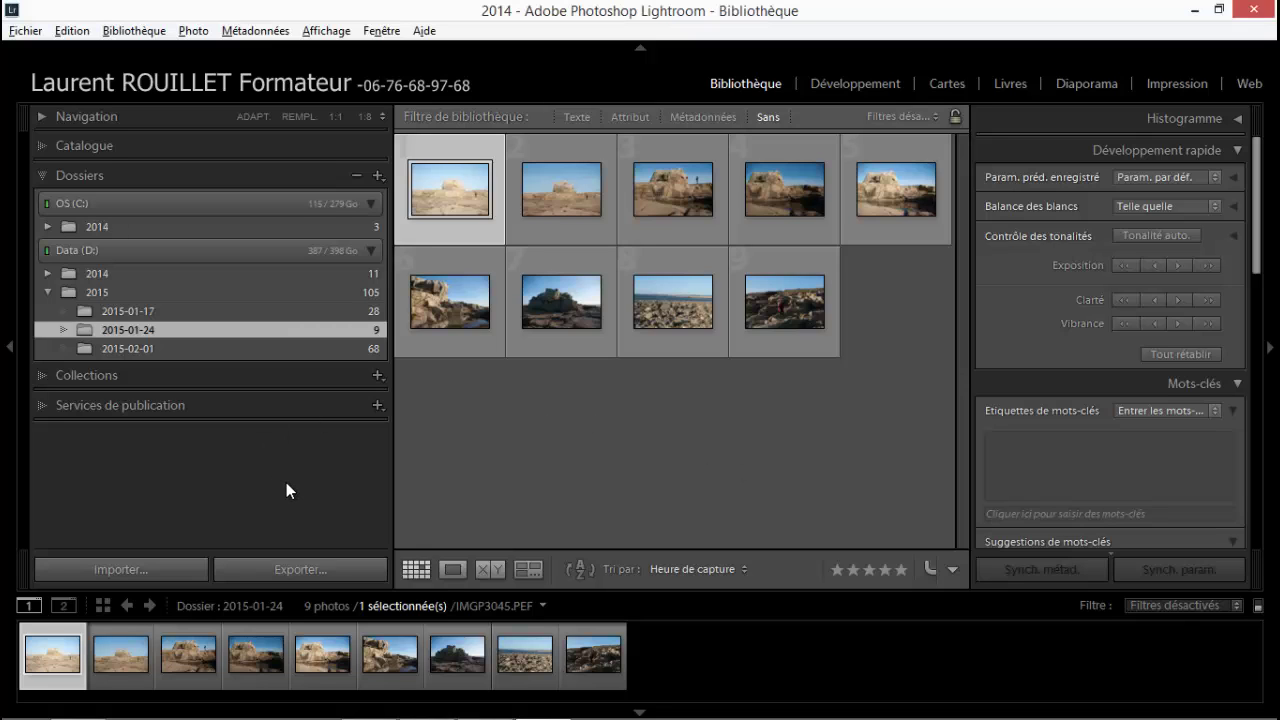
Rename the 2015-01-17 folder as "2015-01-17 froid Morbihan".
click(124, 311)
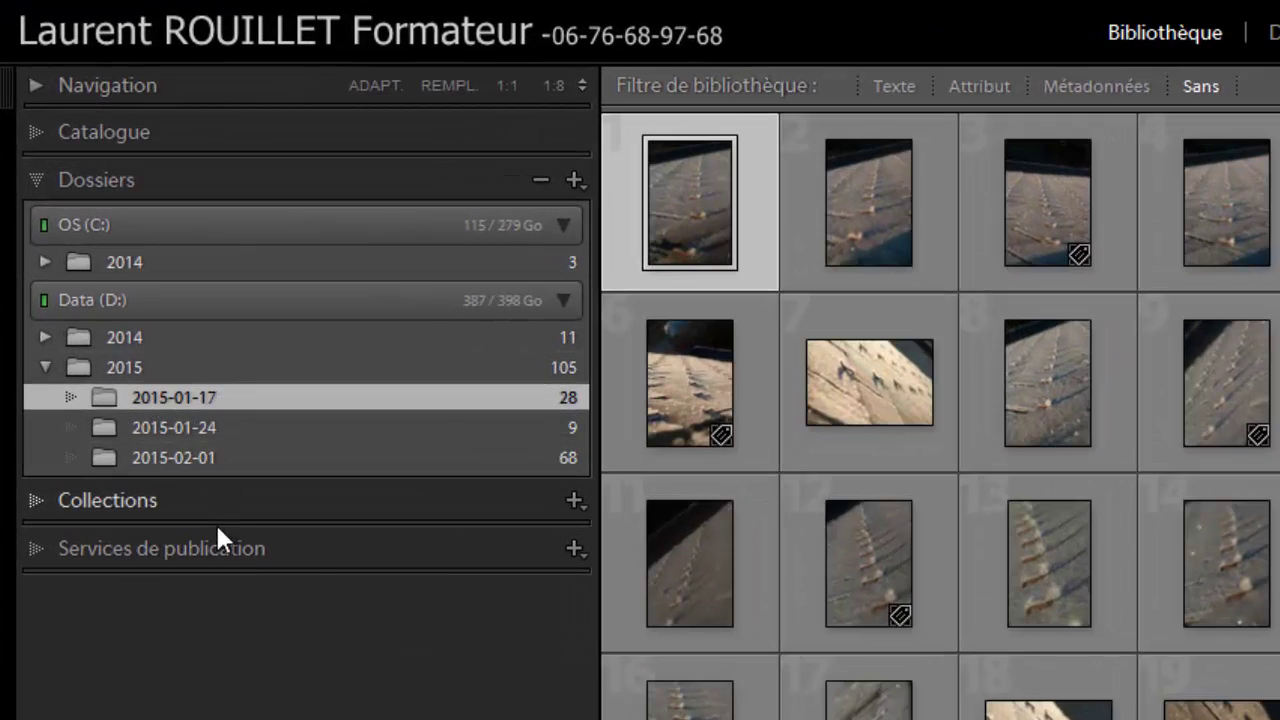
right_click(191, 394)
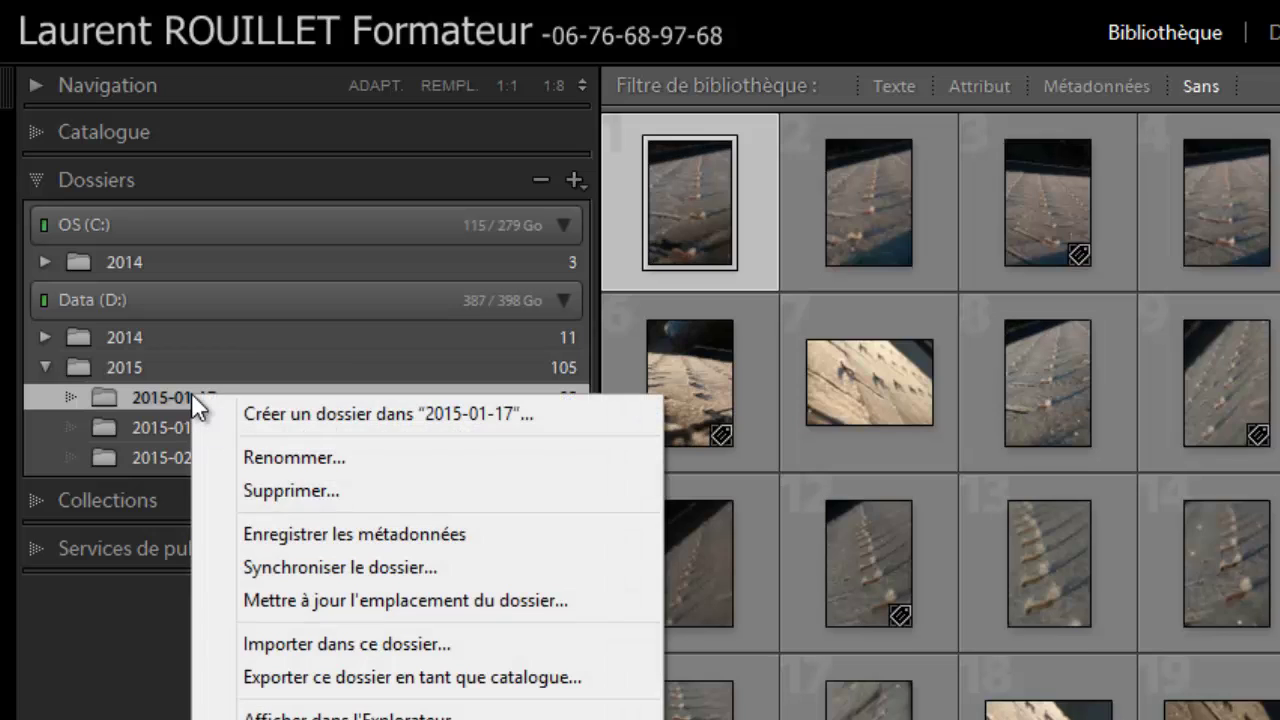
click(301, 460)
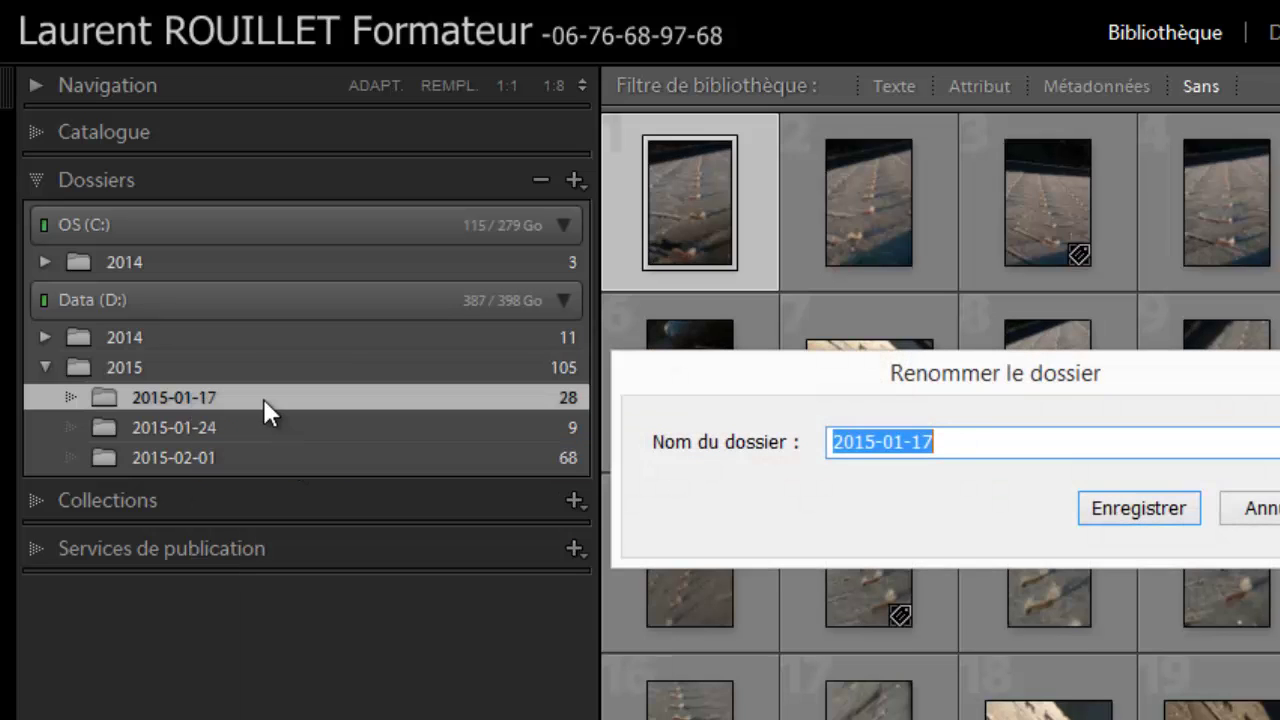
click(943, 440)
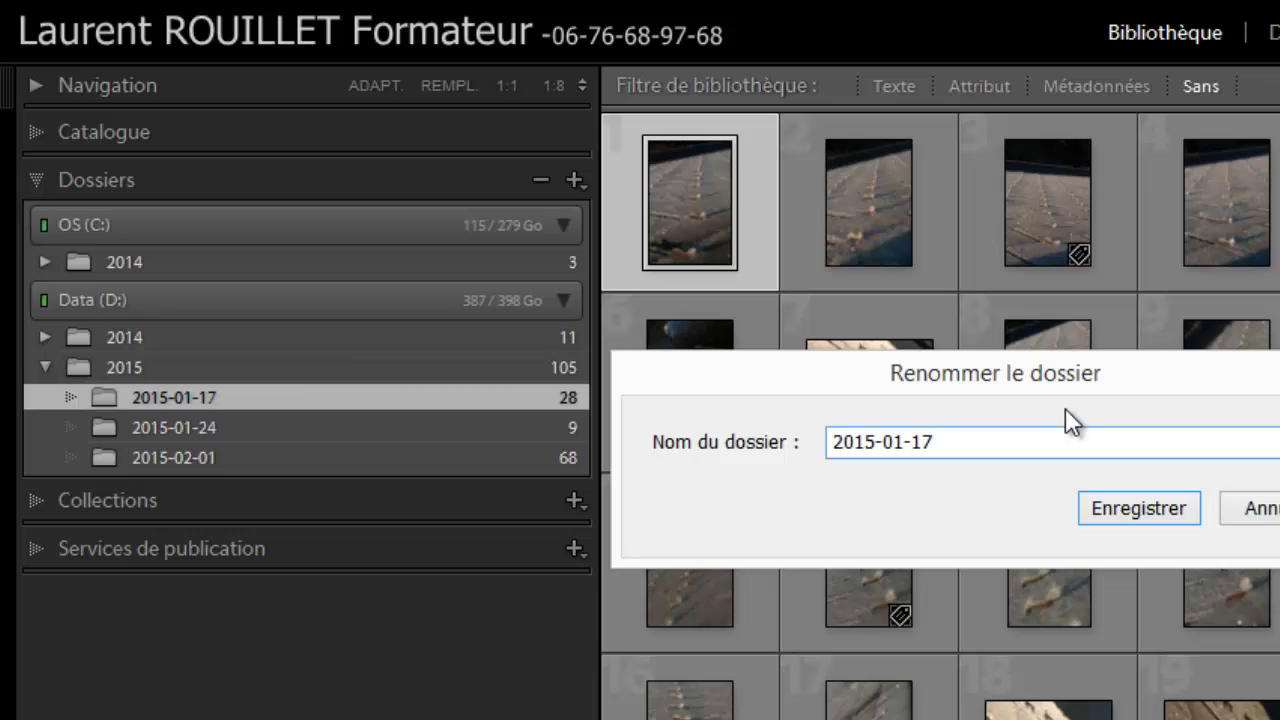
text(froid Morbi)
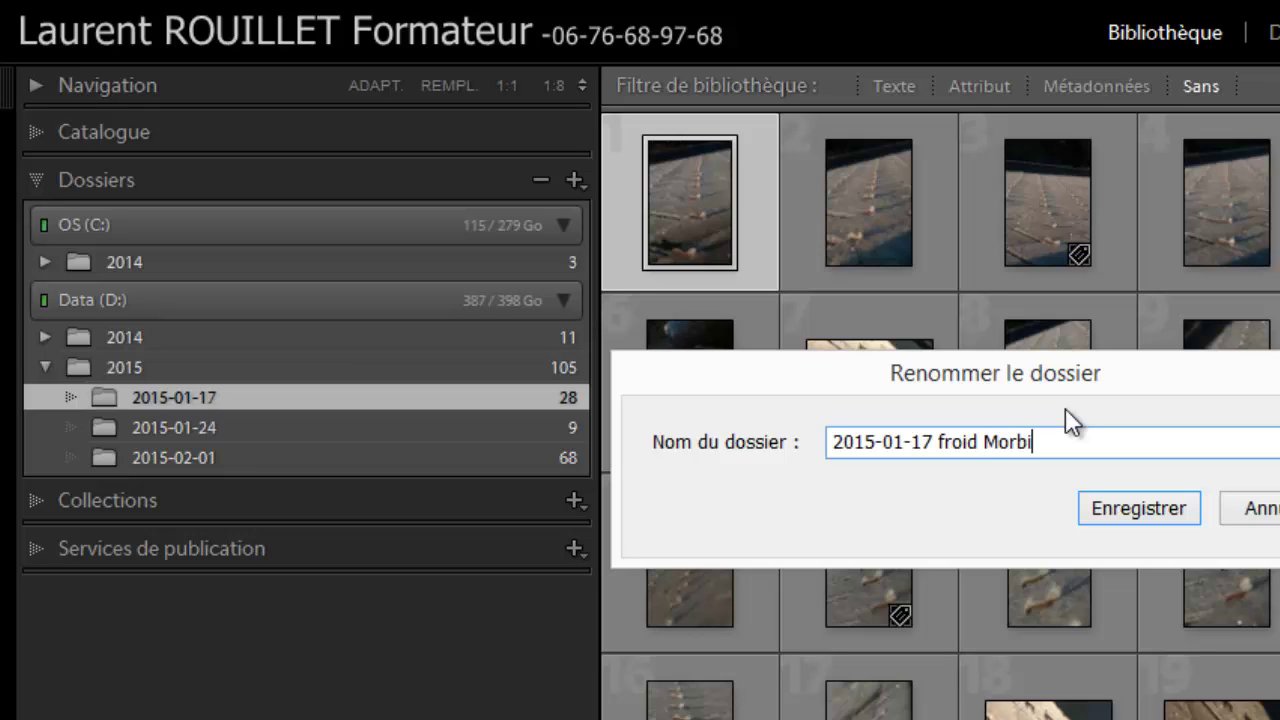
text(han)
key(Return)
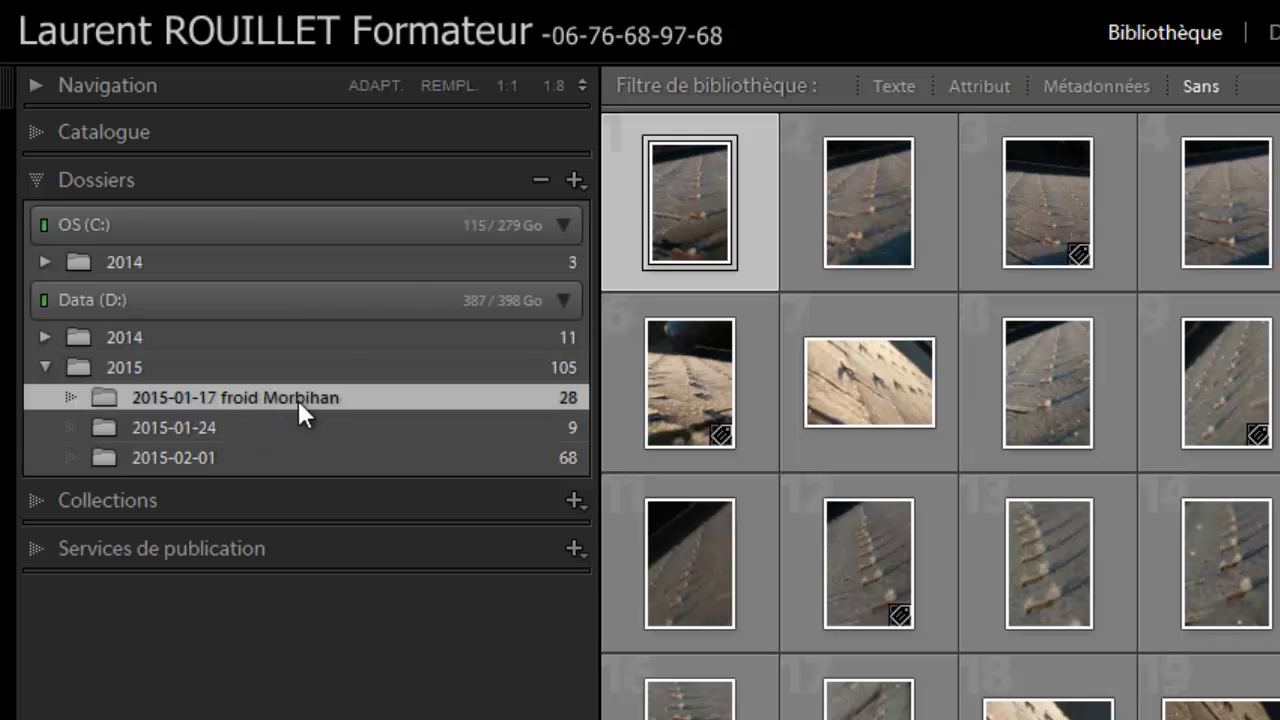
Reveal photo IMGP2976.PEF from the "2015-01-17 froid Morbihan" folder in Windows Explorer and view its disk folder full screen.
click(693, 376)
right_click(693, 375)
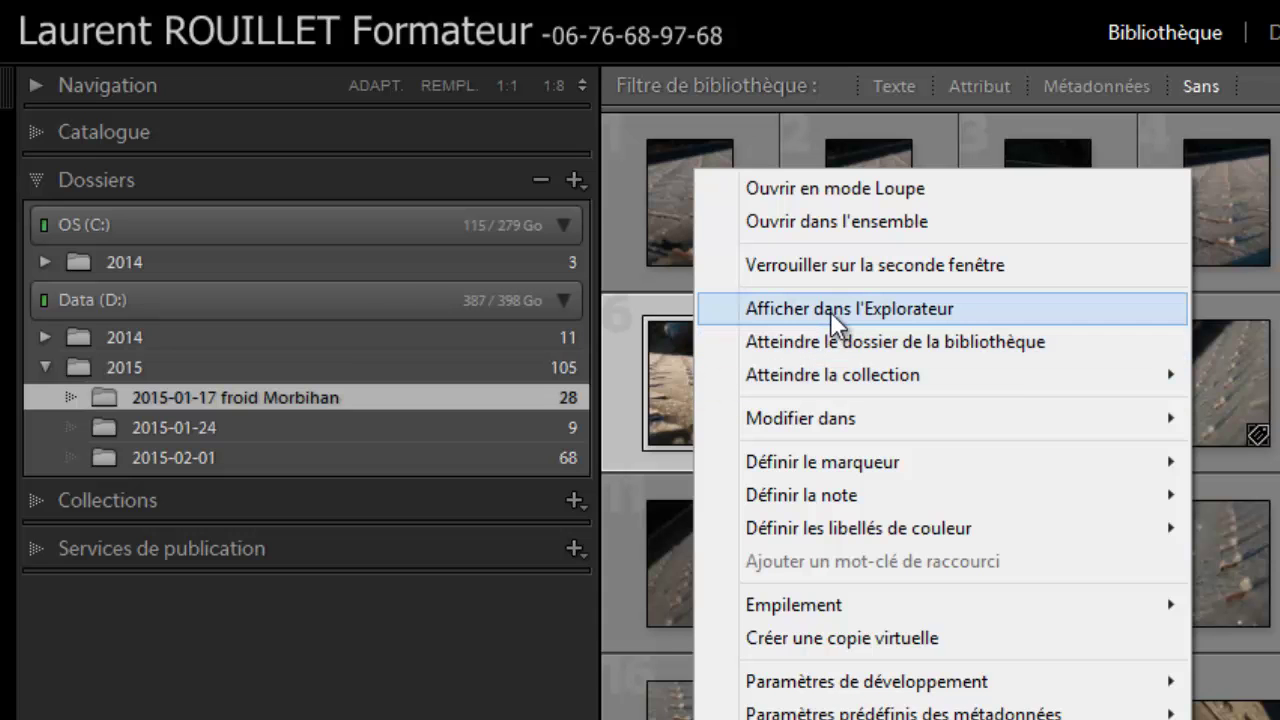
click(830, 311)
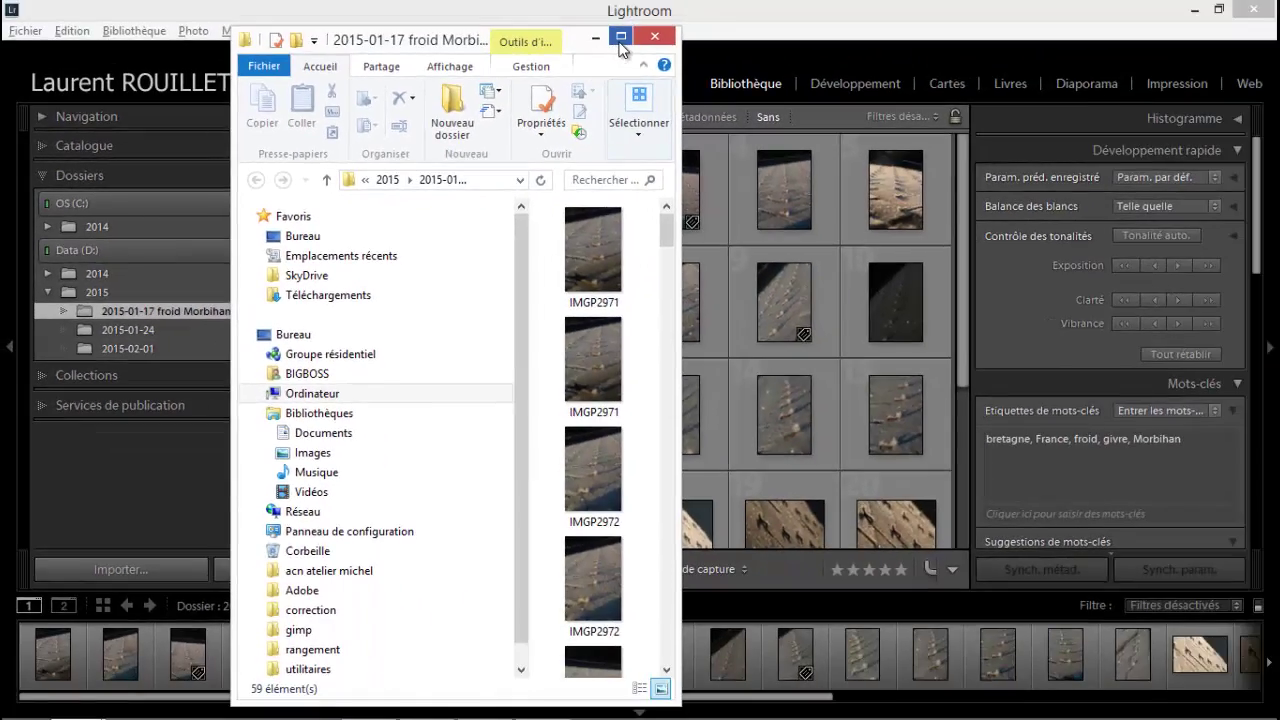
click(620, 40)
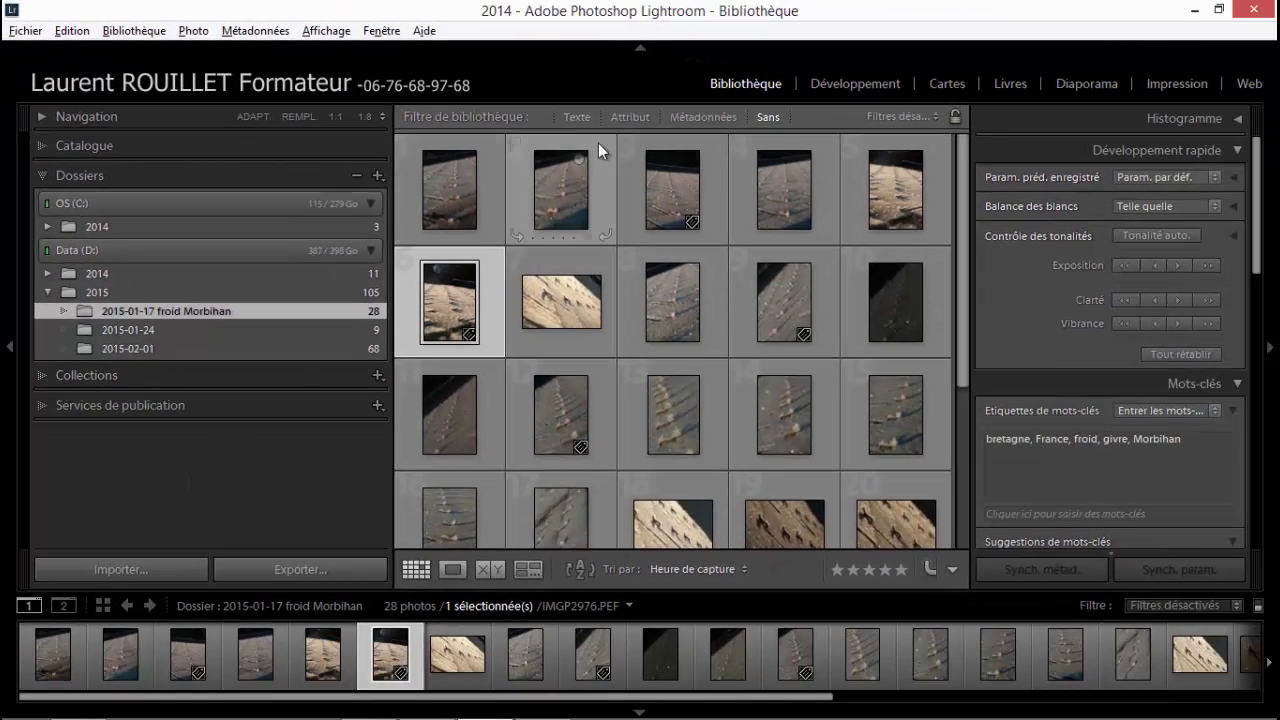
Switch to Windows Explorer and open the 2015 folder under Data (D:), Mes photos, Import photos.
click(1190, 10)
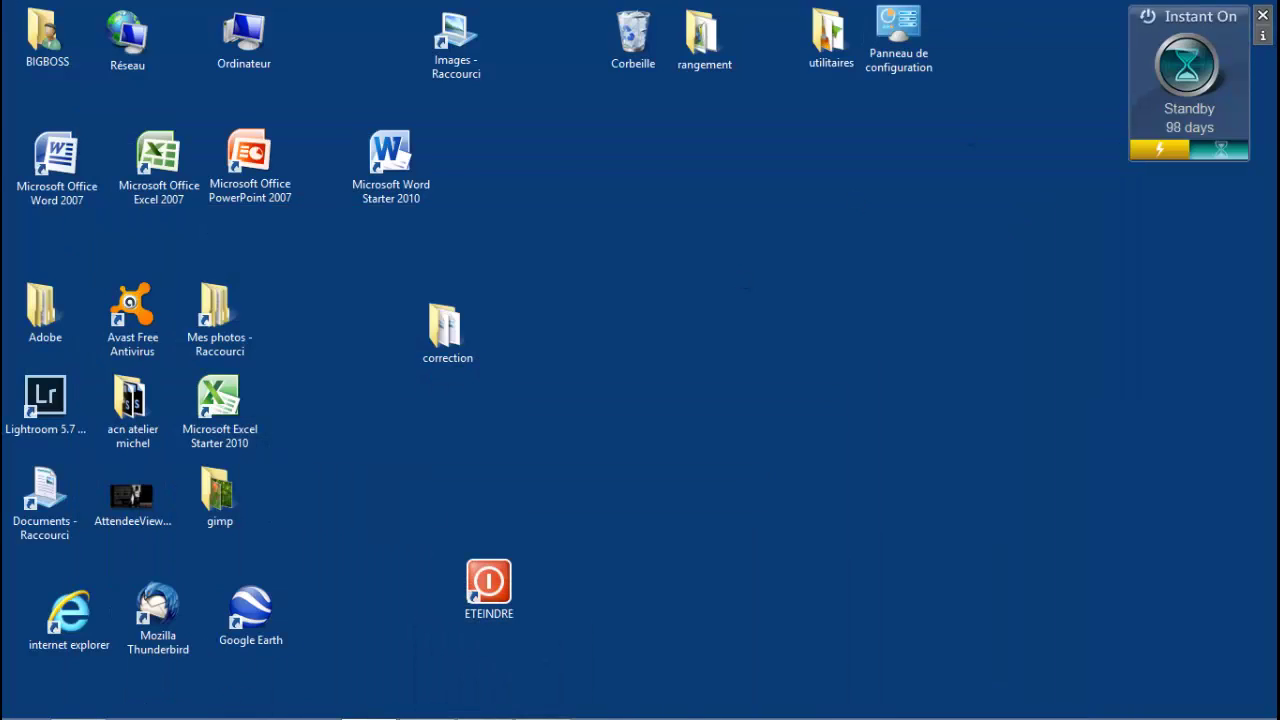
click(75, 708)
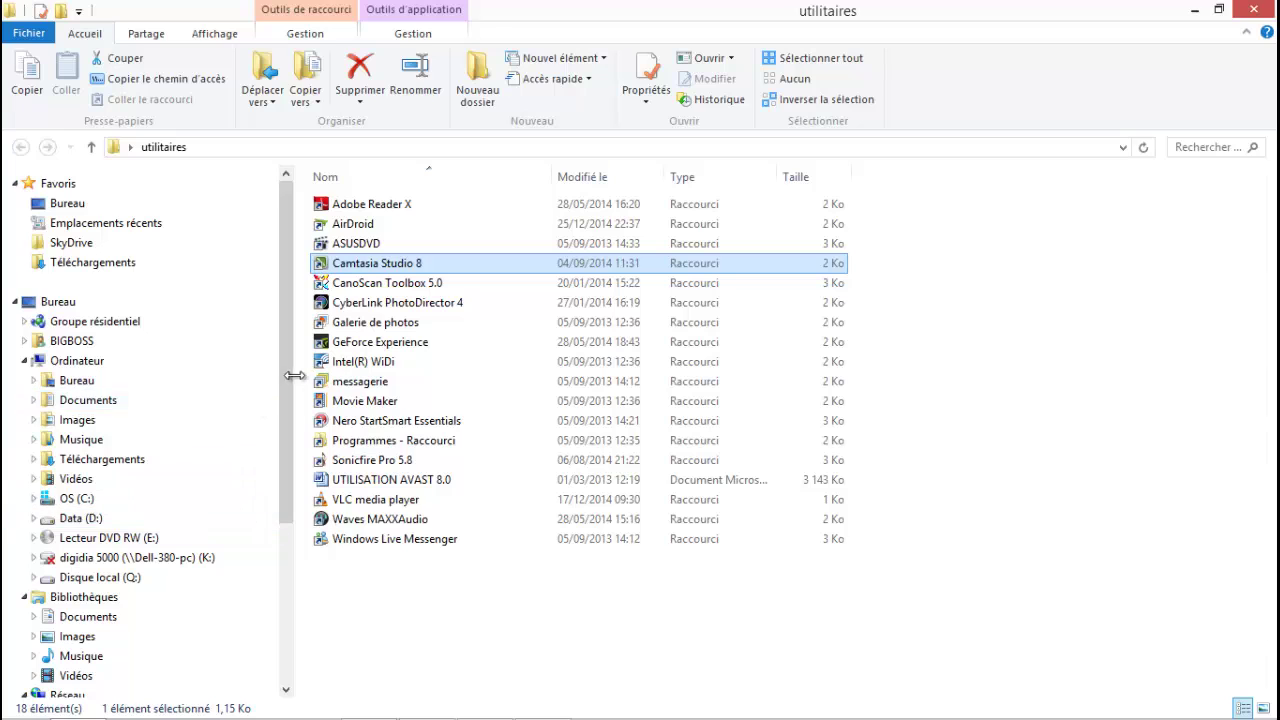
drag(290, 376, 263, 583)
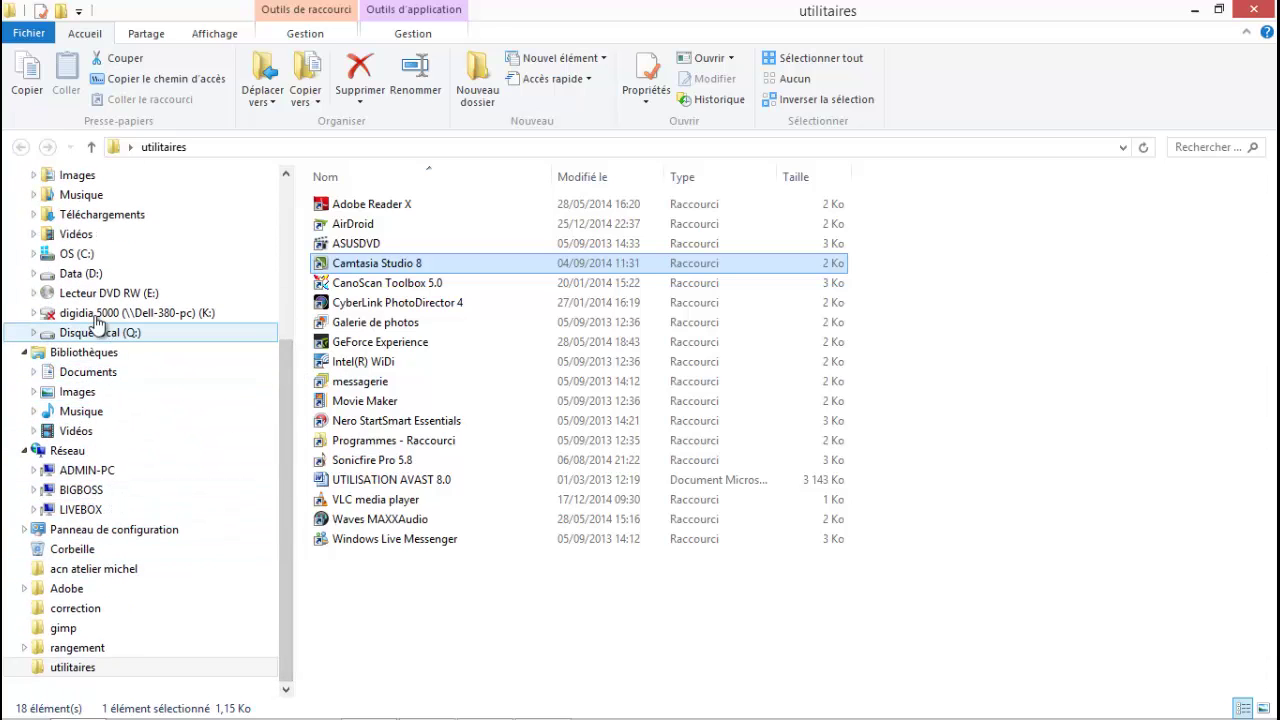
click(72, 277)
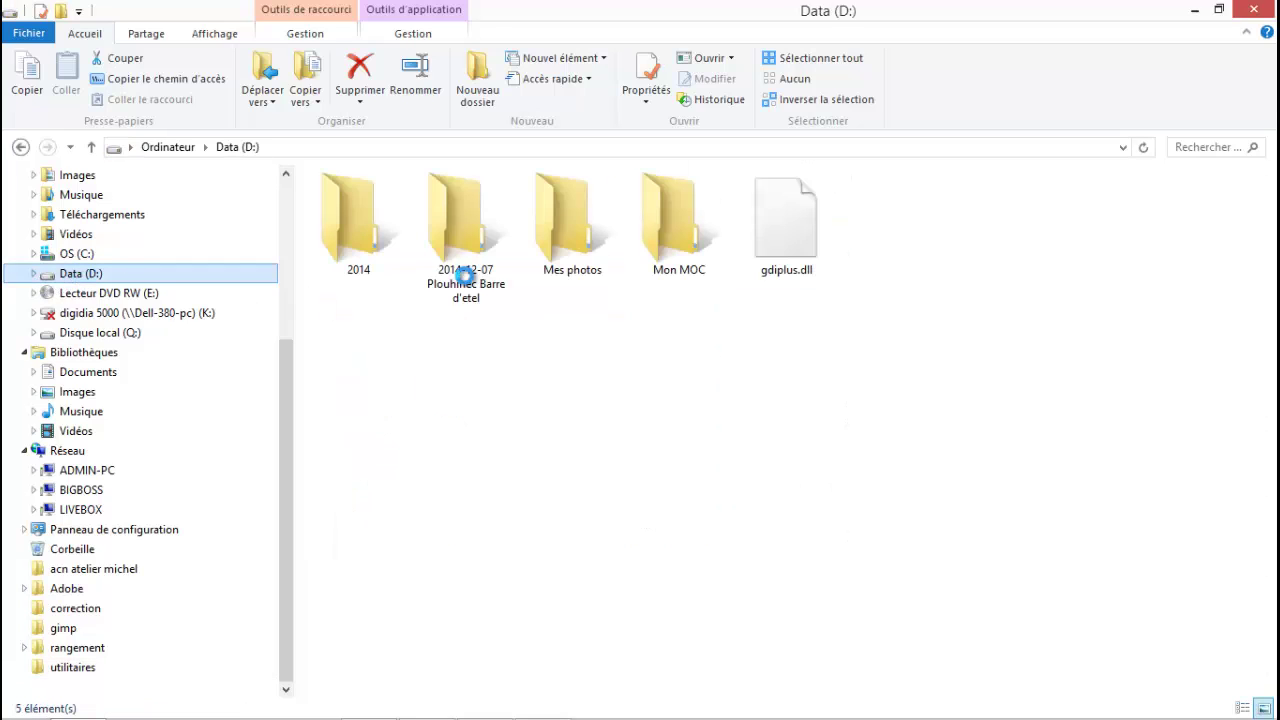
double_click(571, 236)
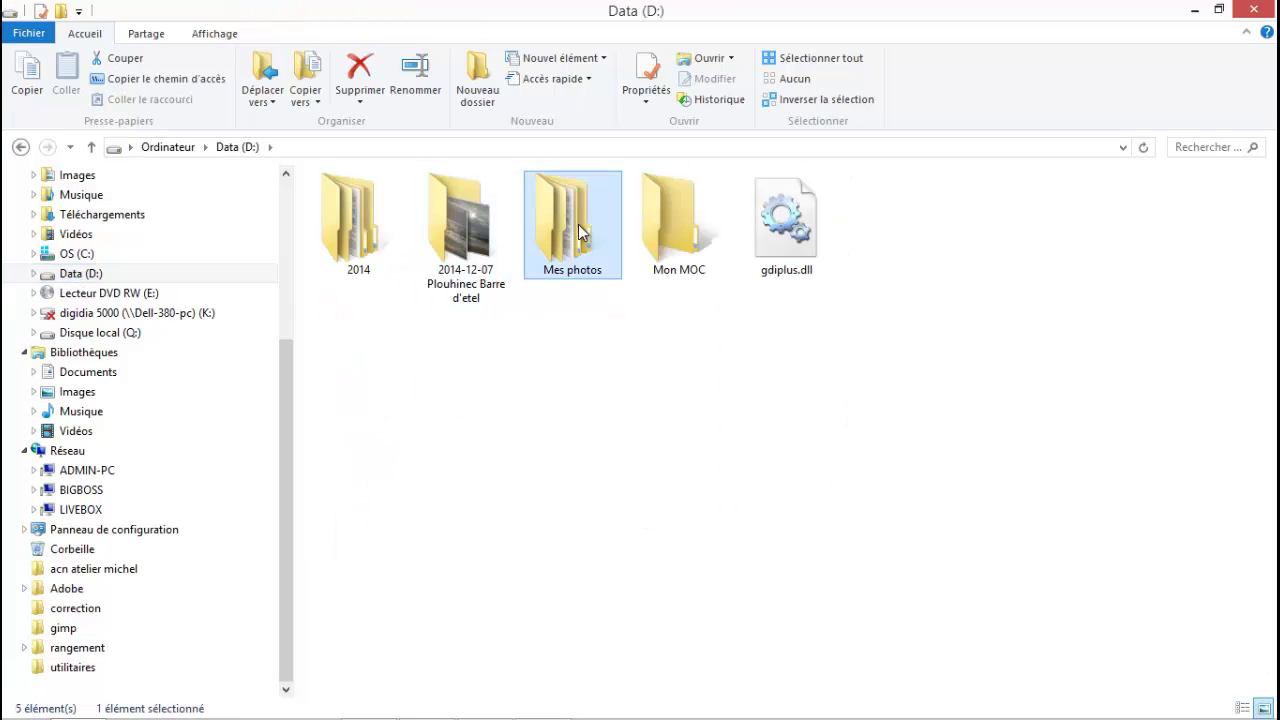
double_click(572, 228)
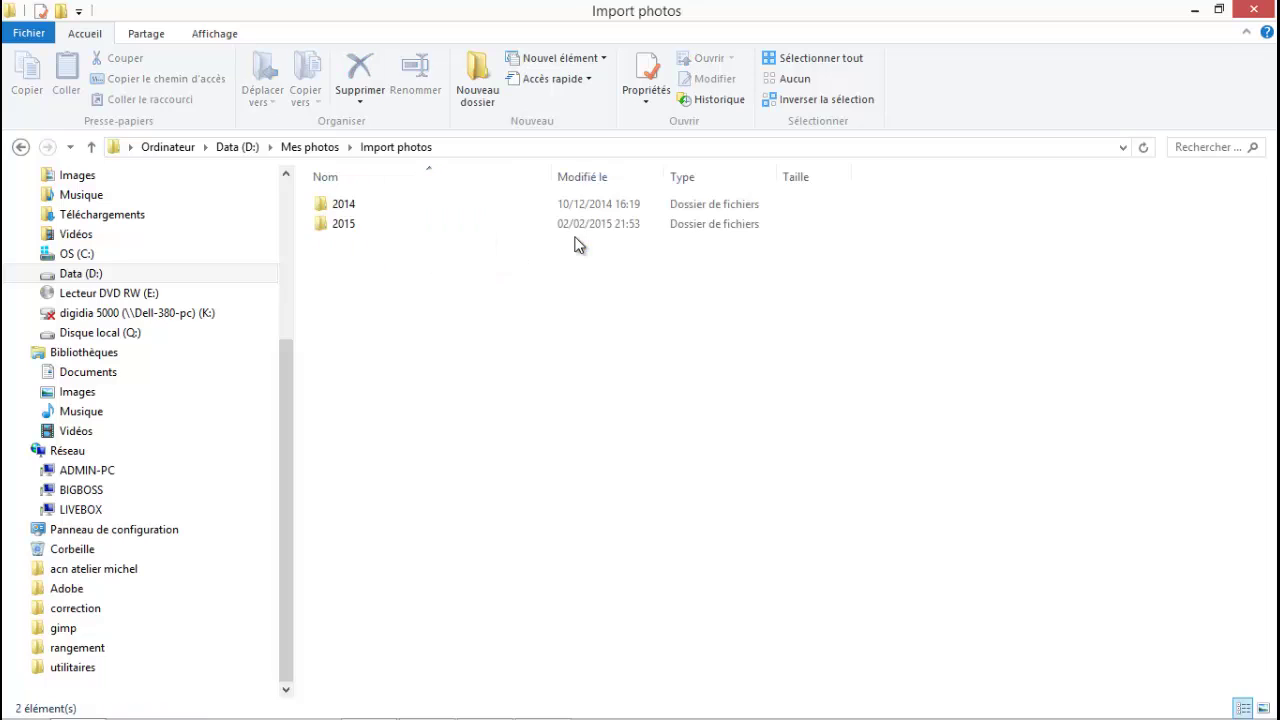
click(348, 225)
double_click(350, 228)
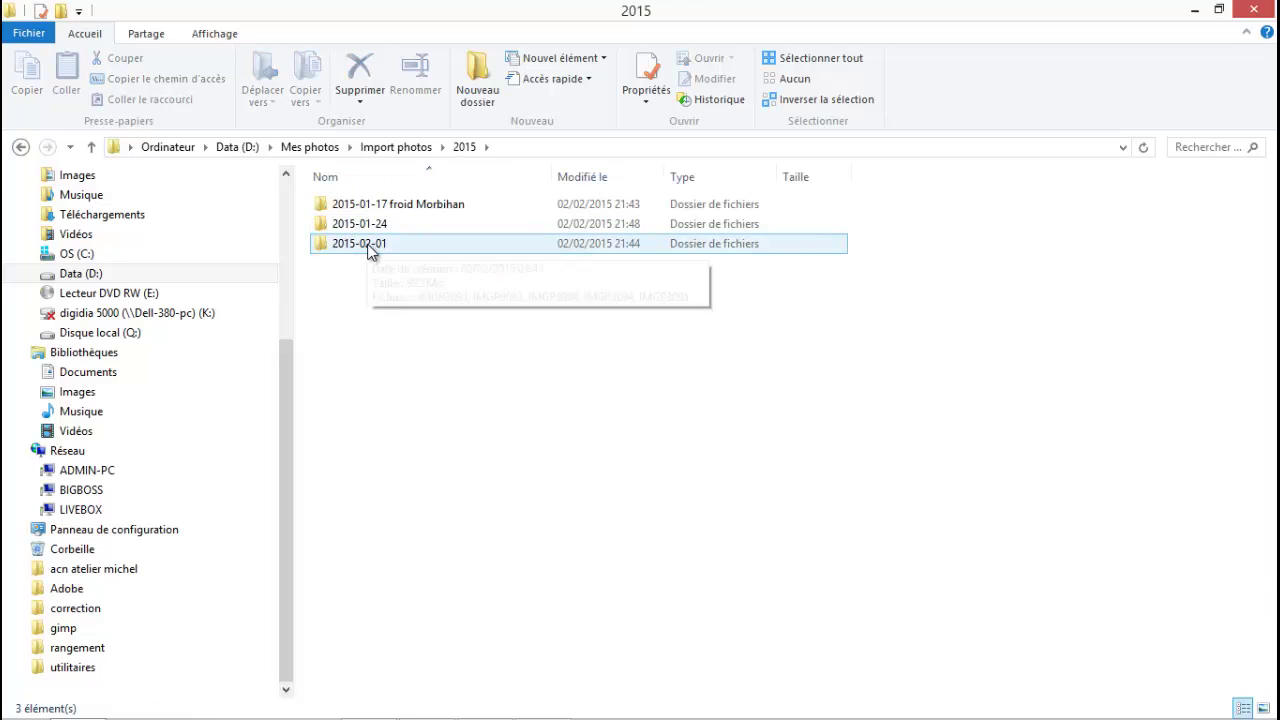
Rename the 2015-01-24 folder on disk as "2015-01-24 divers".
click(382, 231)
double_click(380, 226)
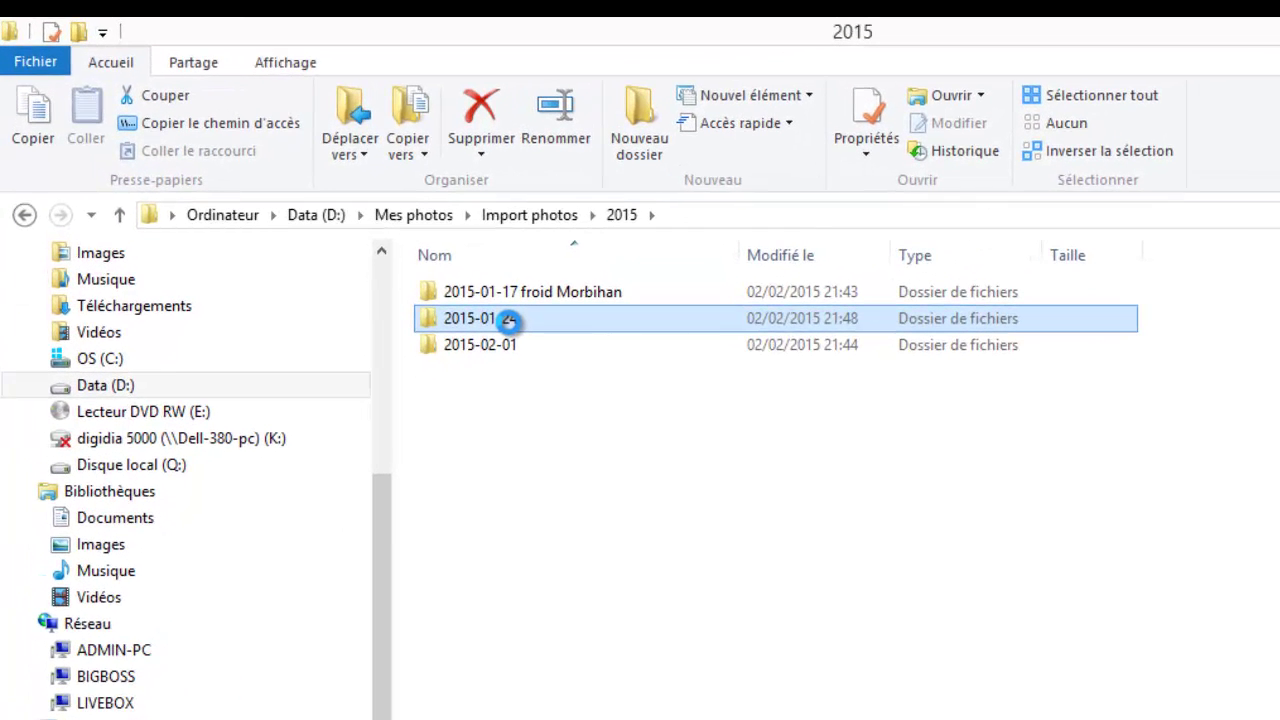
right_click(509, 319)
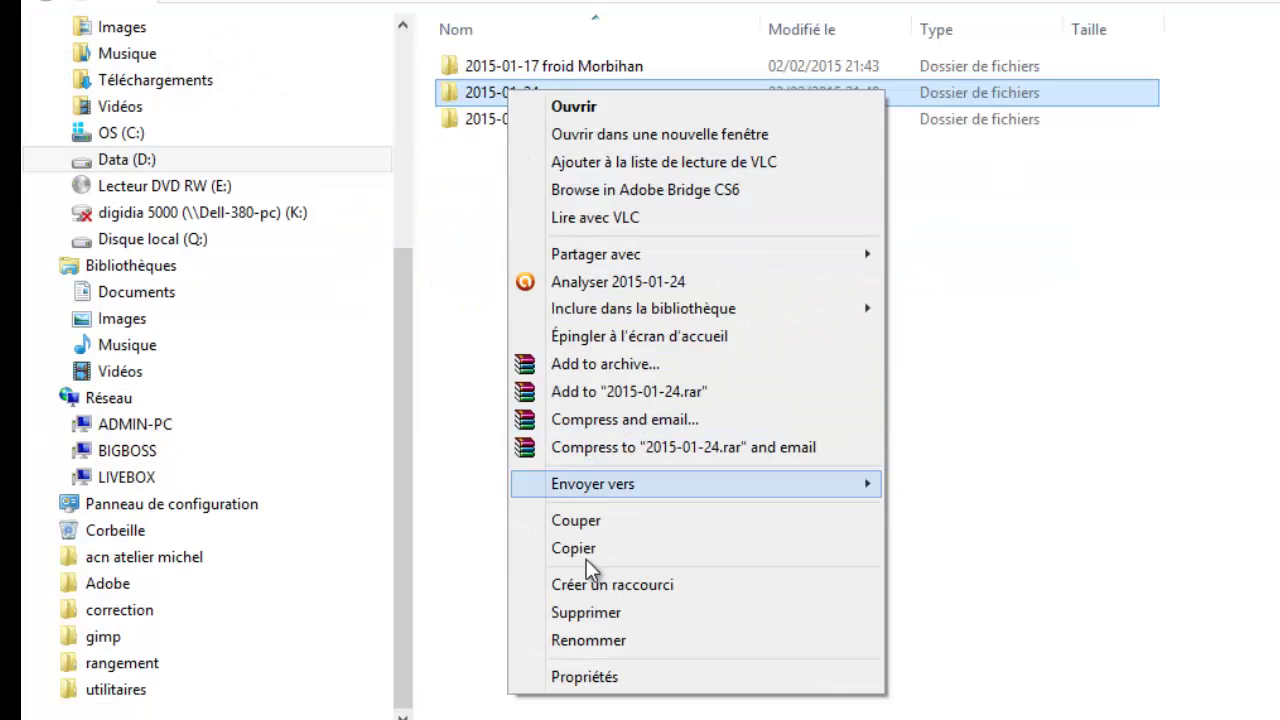
click(584, 639)
click(559, 94)
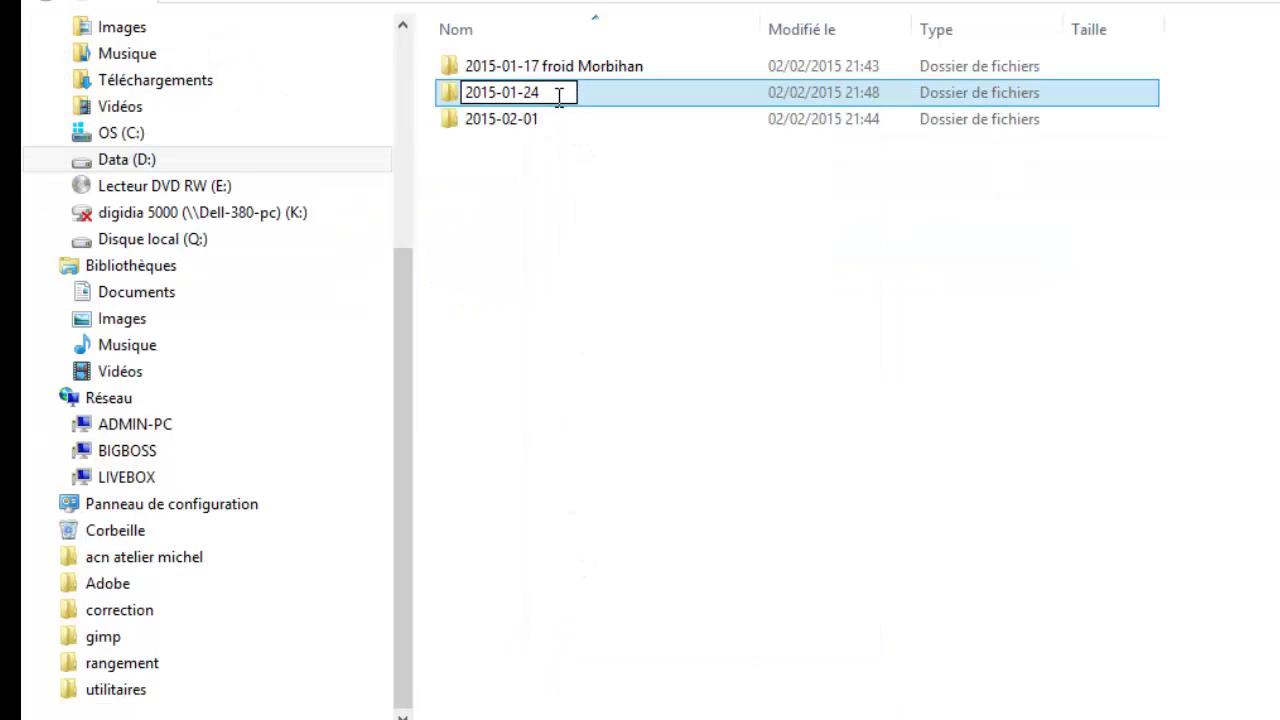
text(divers)
key(Return)
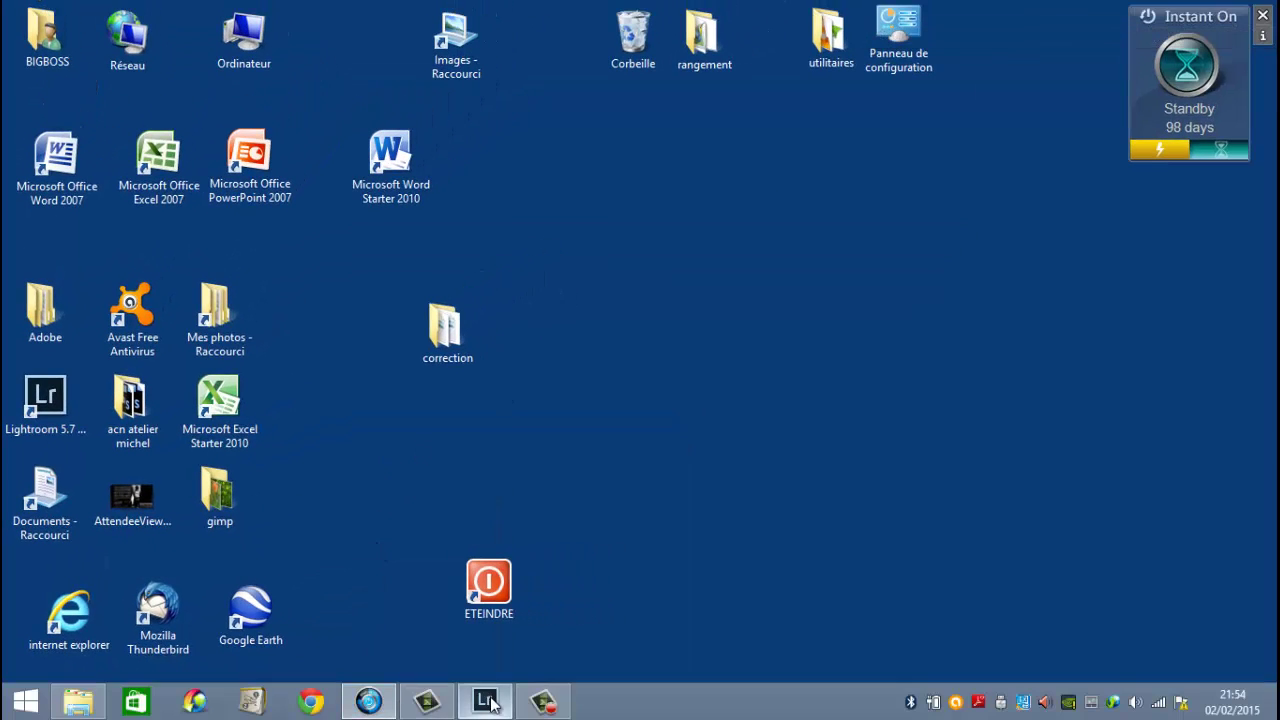
Switch back to Lightroom and check the photos of the 2015-01-24 and 2015-02-01 folders.
click(500, 706)
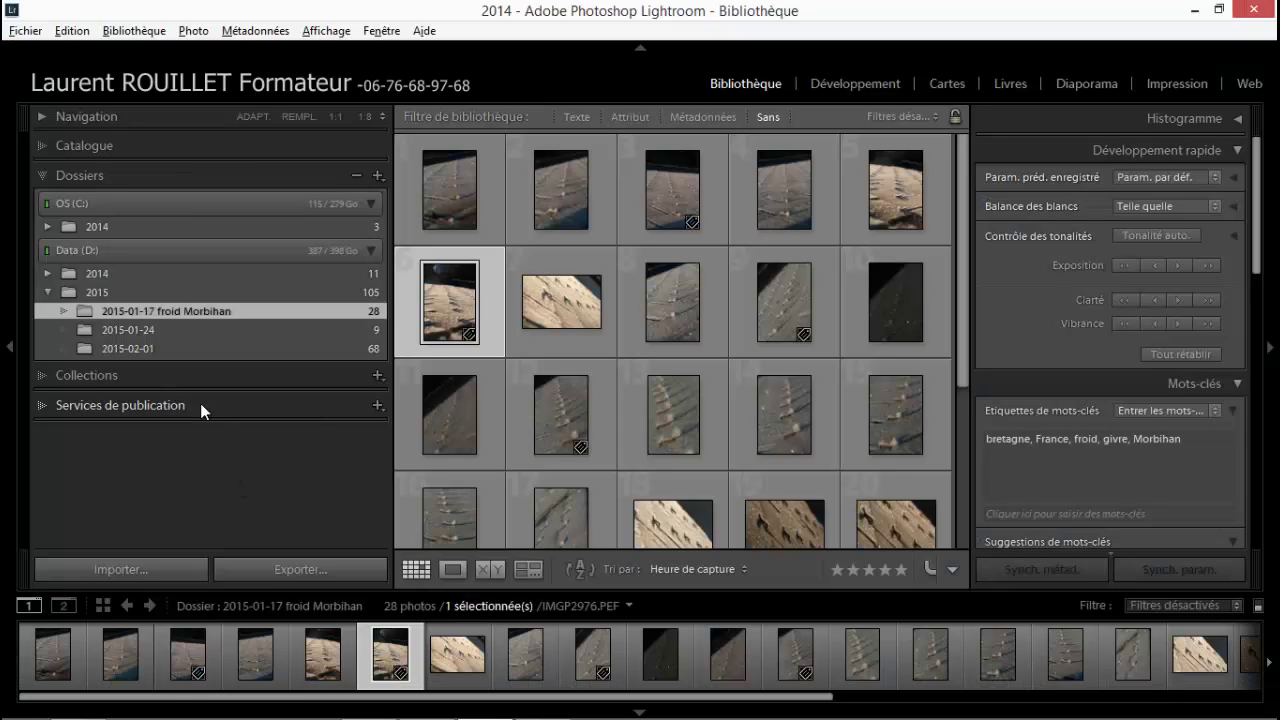
click(132, 338)
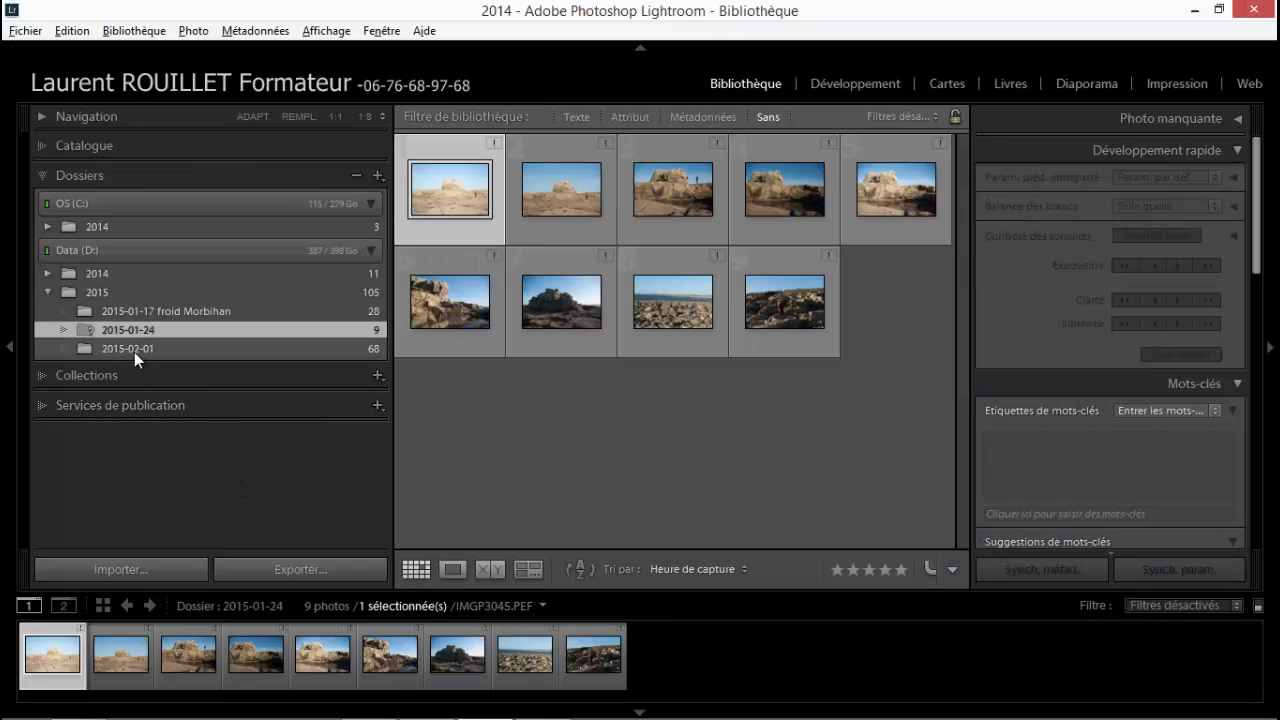
click(134, 349)
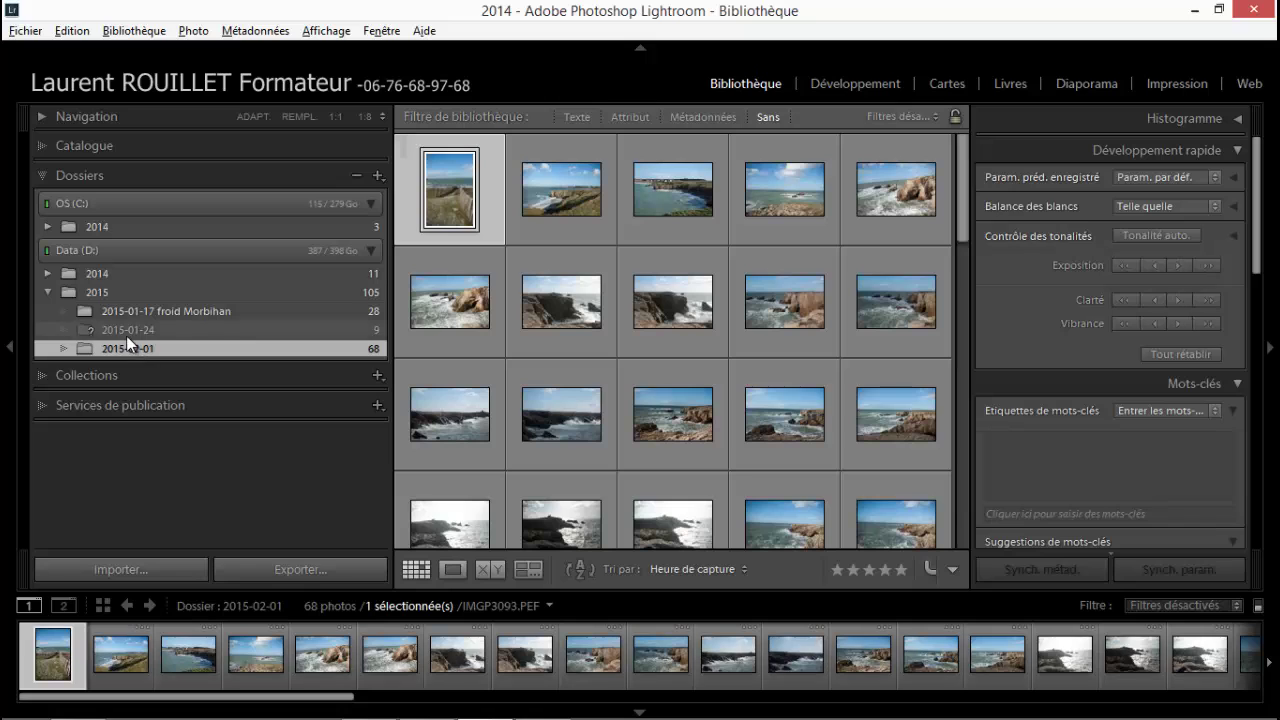
click(124, 333)
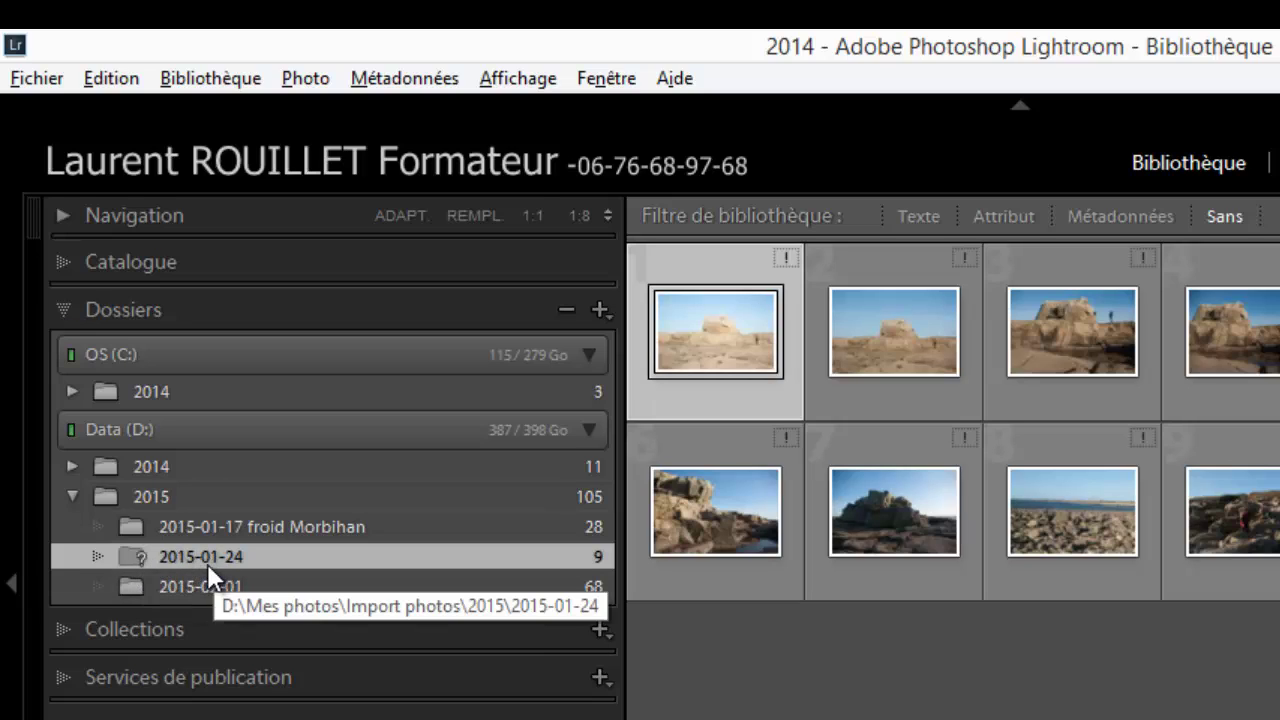
Relink the missing 2015-01-24 folder to "2015-01-24 divers" in Mes photos, Import photos, 2015 on Data (D:).
right_click(135, 556)
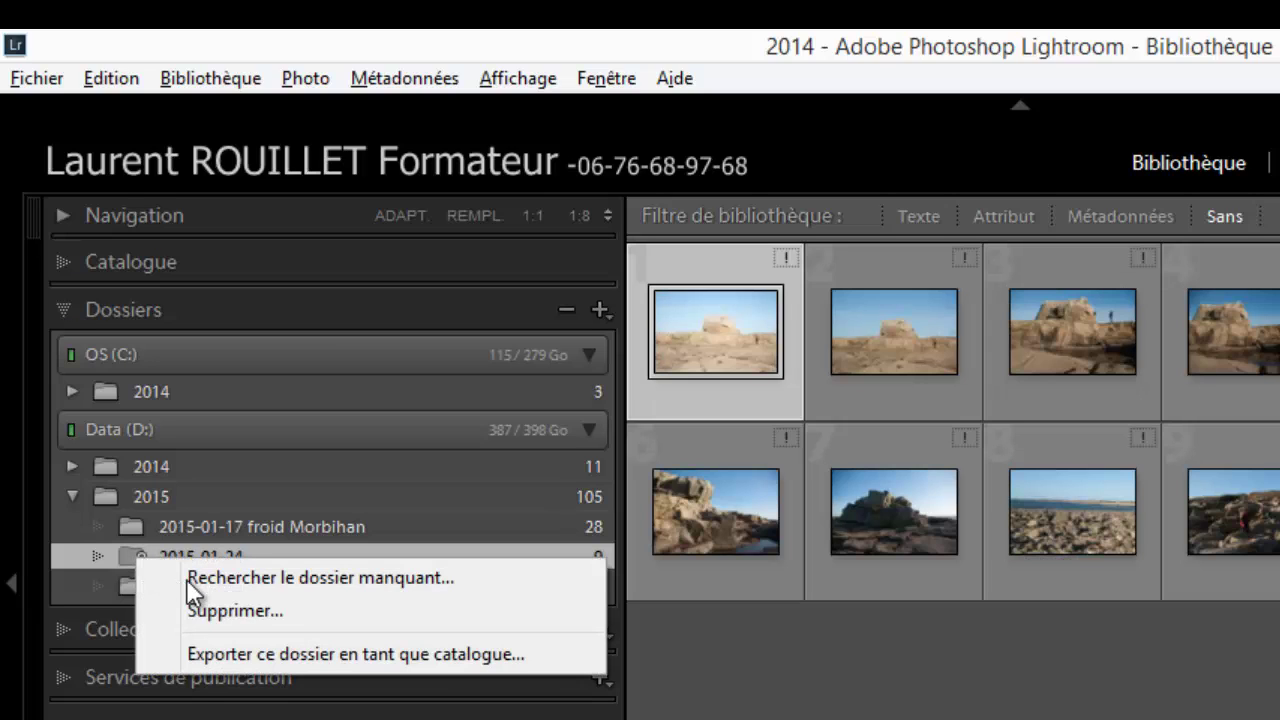
click(243, 583)
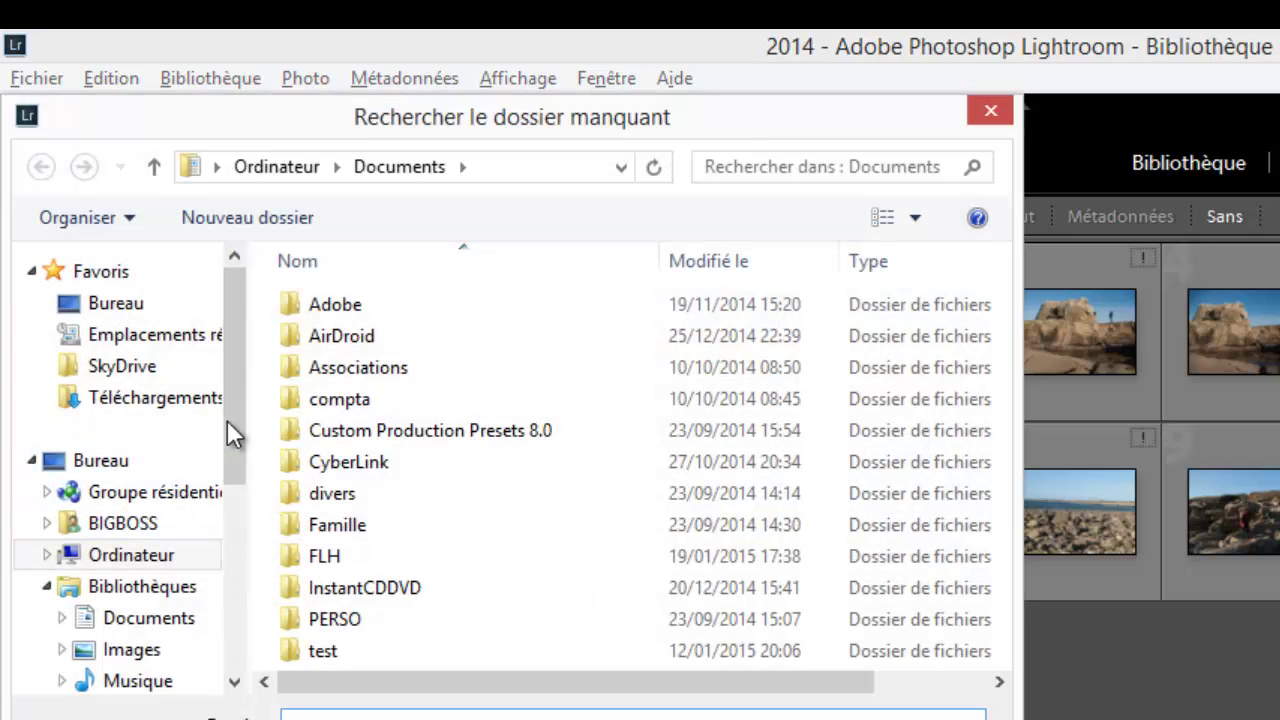
mouse_move(227, 420)
mouse_down()
mouse_move(223, 629)
mouse_move(223, 430)
mouse_up()
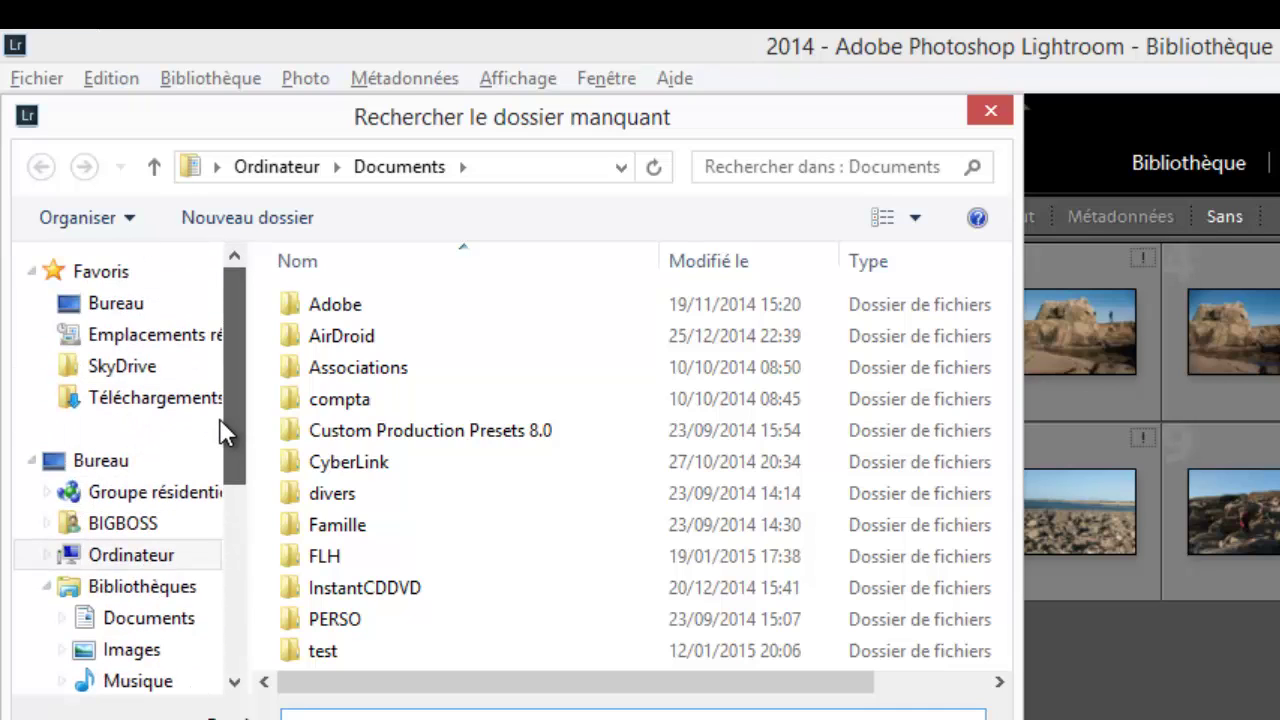
click(47, 556)
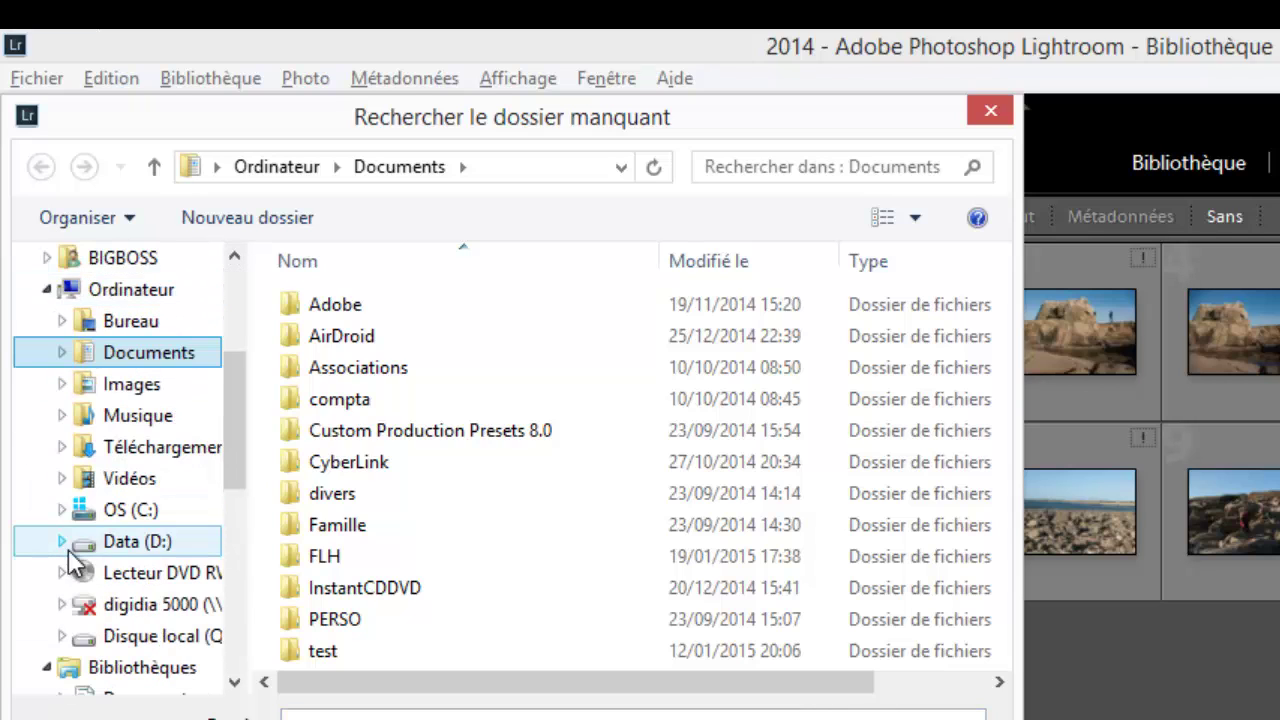
click(130, 545)
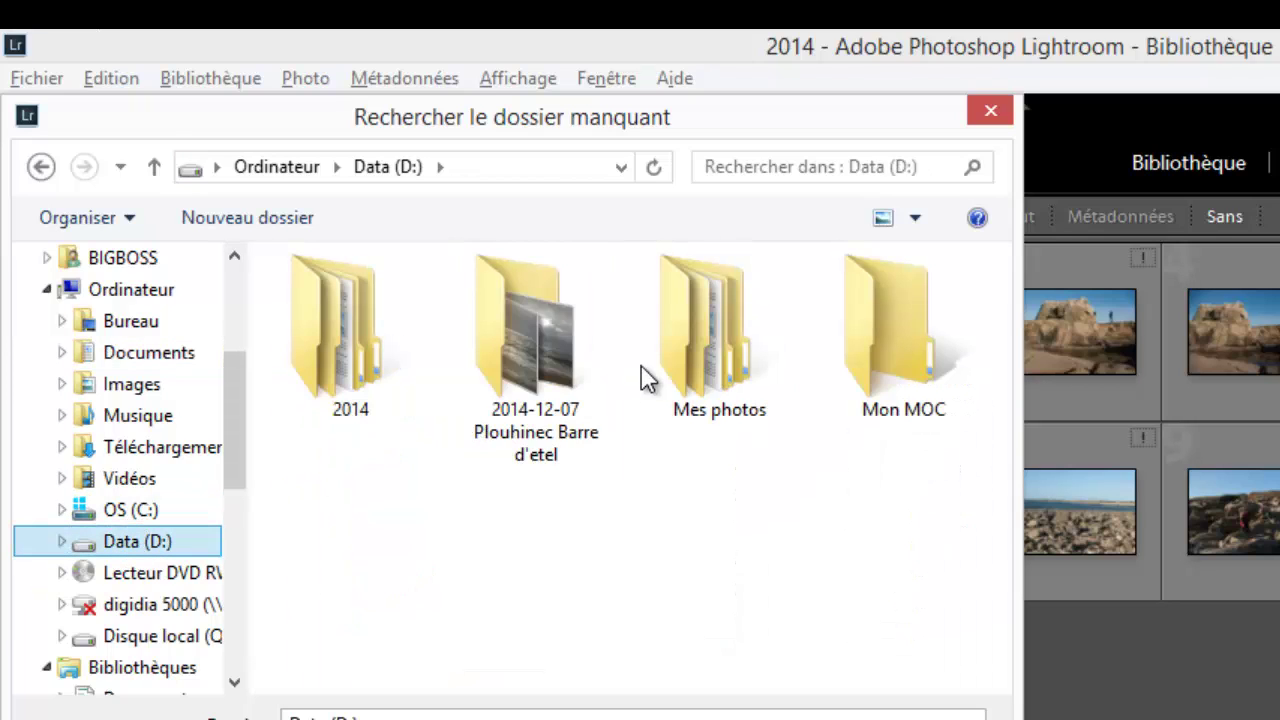
double_click(708, 362)
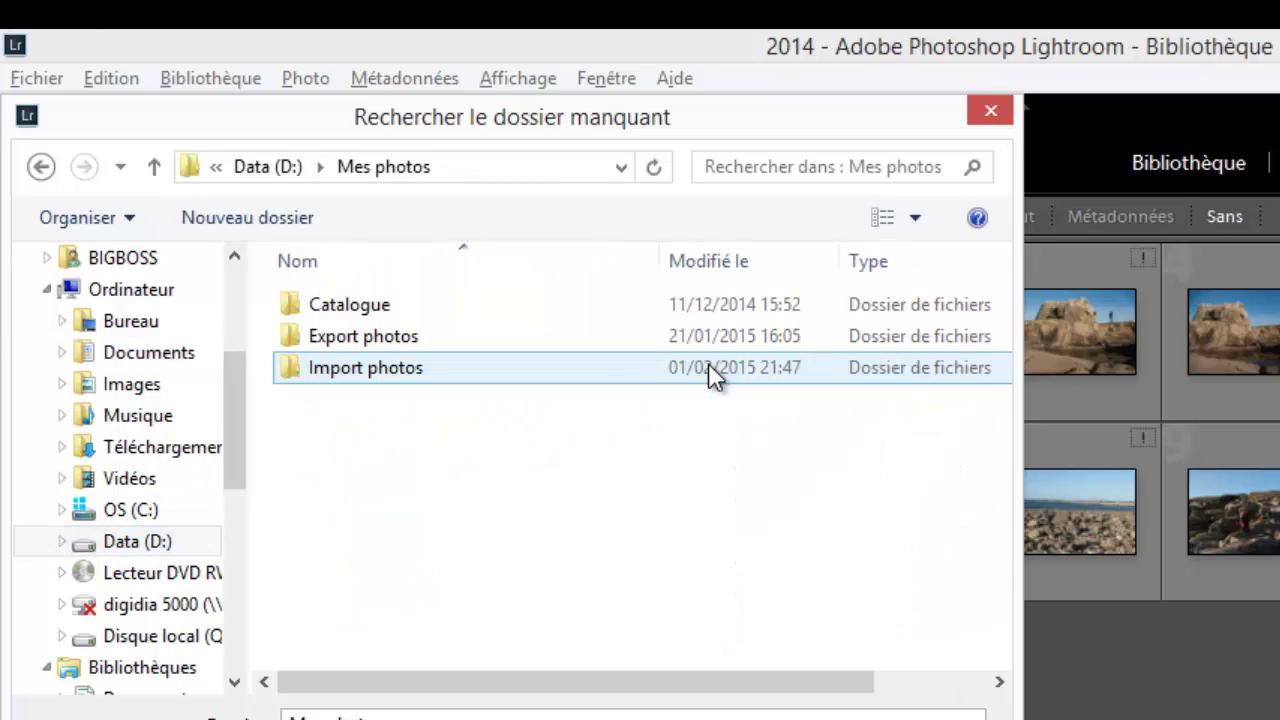
double_click(385, 370)
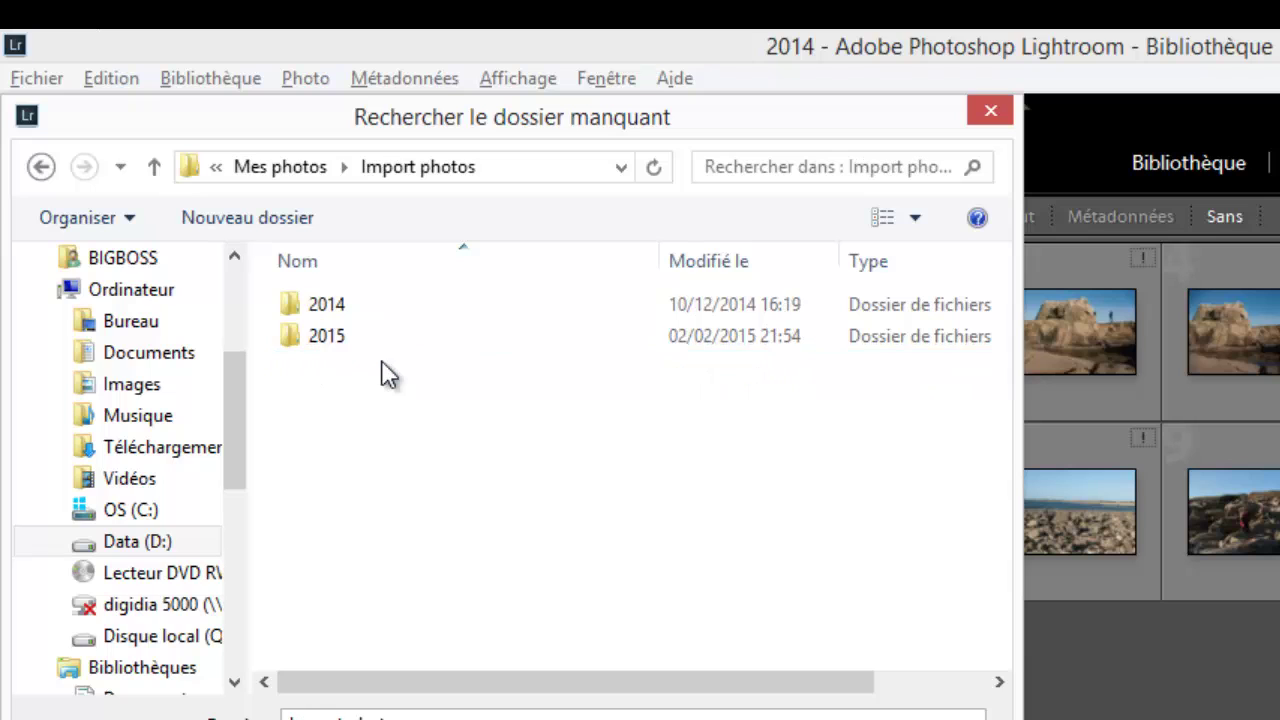
double_click(333, 345)
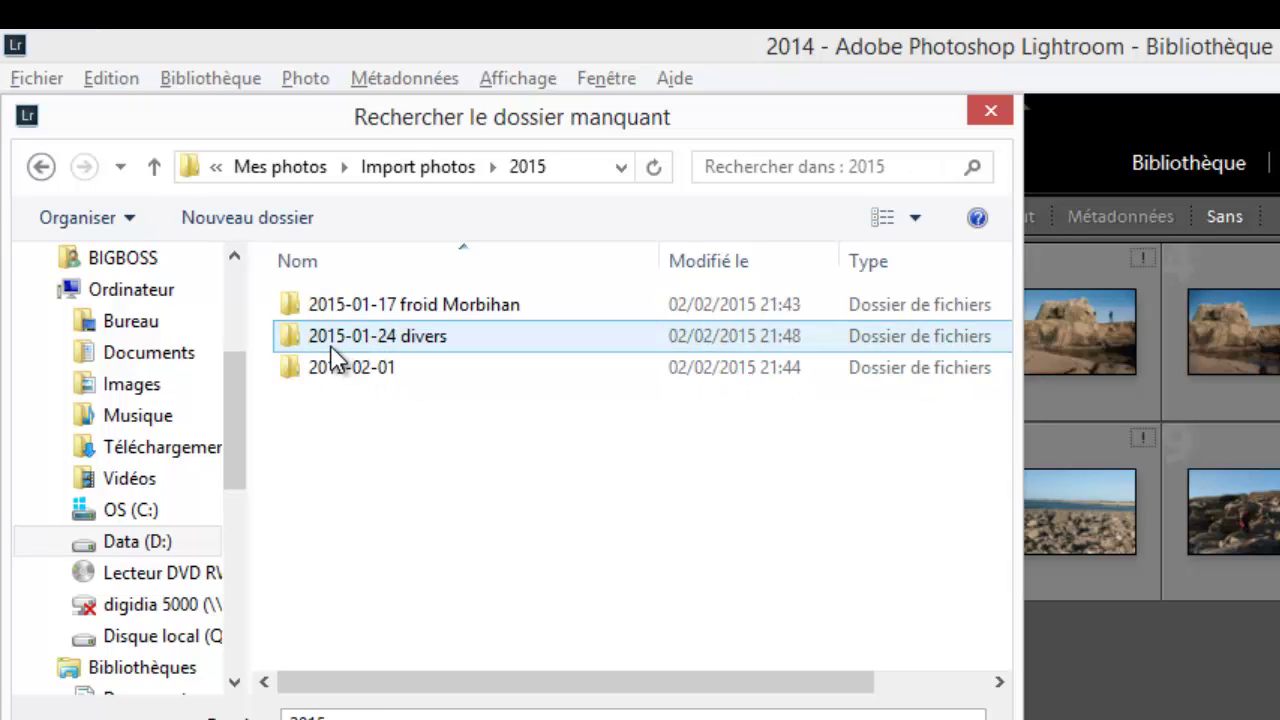
click(404, 342)
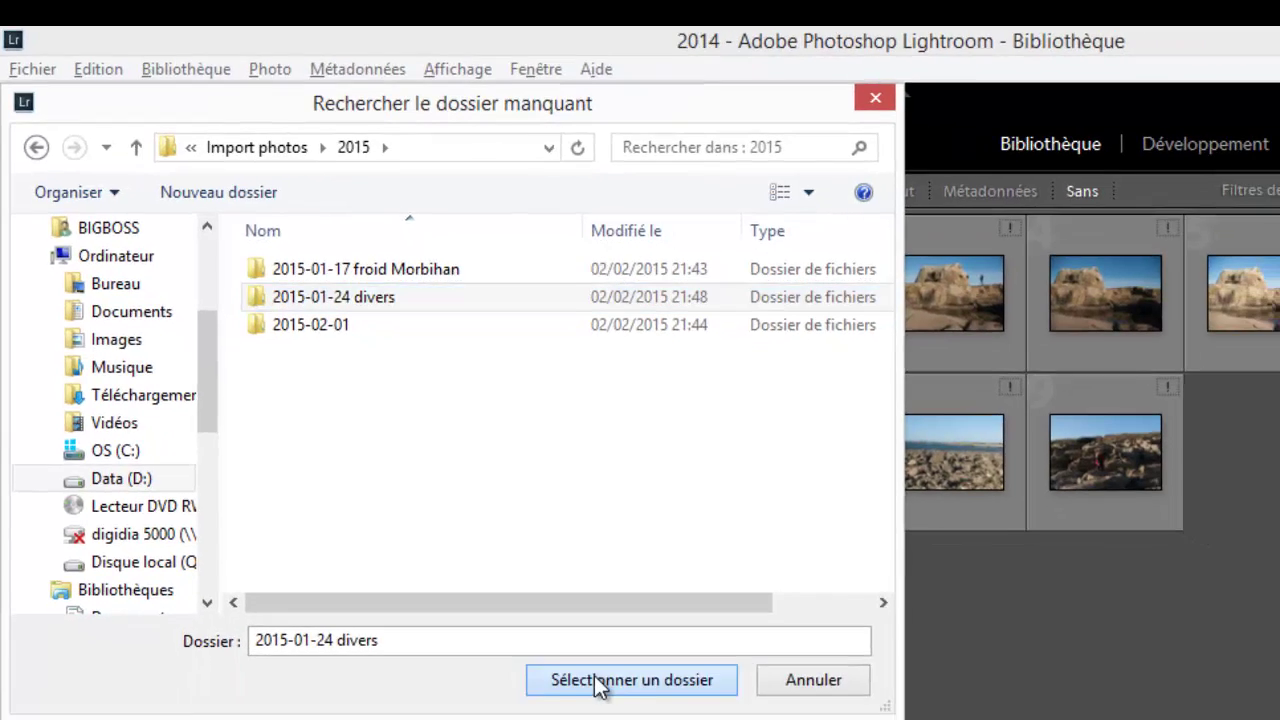
click(600, 686)
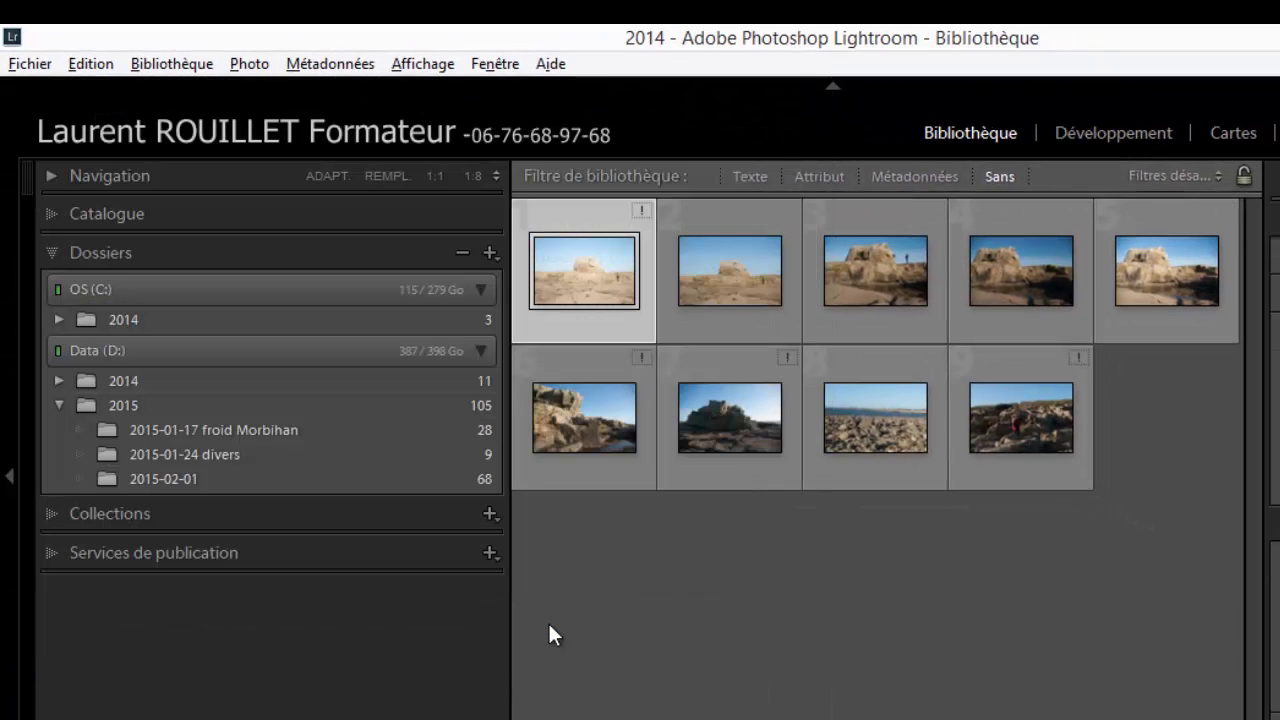